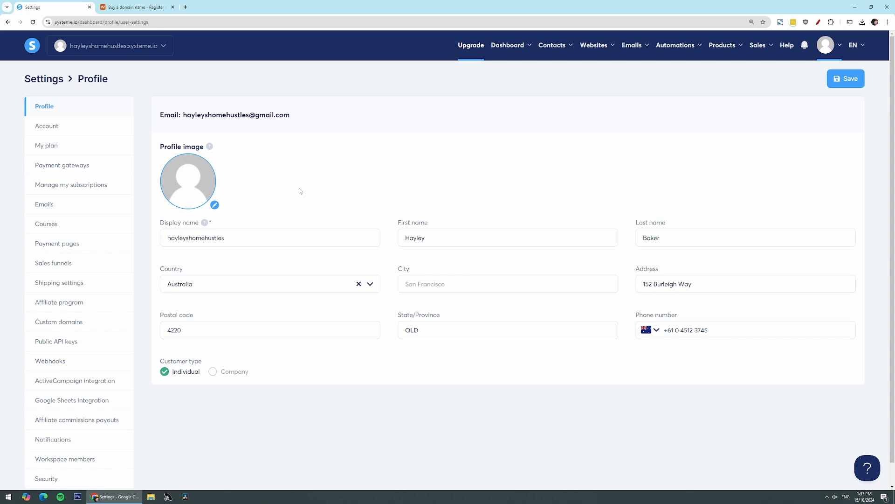
Step: Check the systeme.io Emails settings, which show no authenticated domains, then move to Namecheap
click(242, 239)
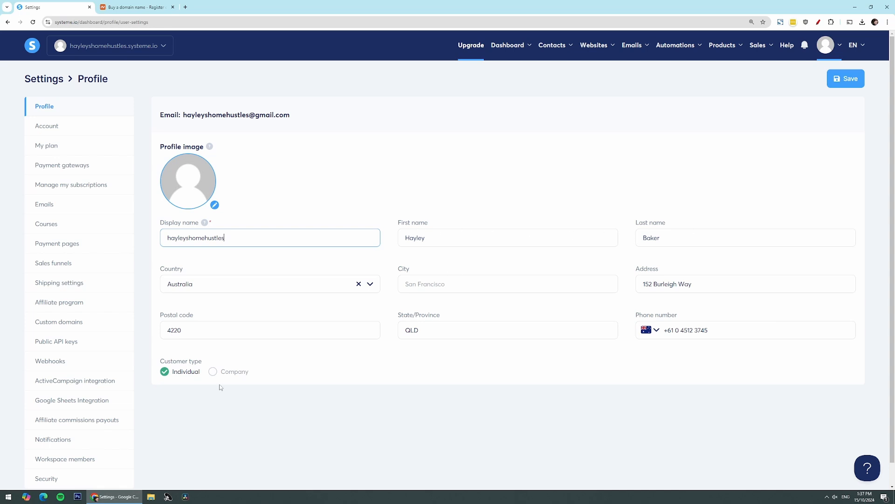
click(74, 208)
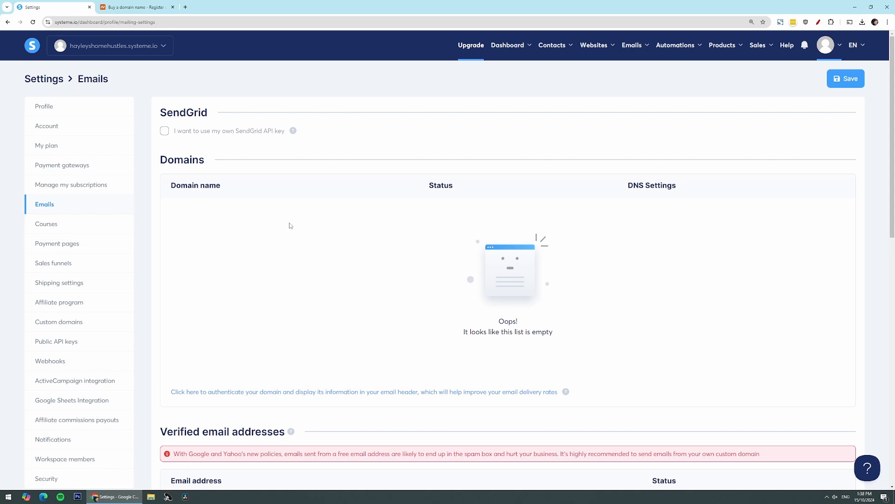
click(112, 5)
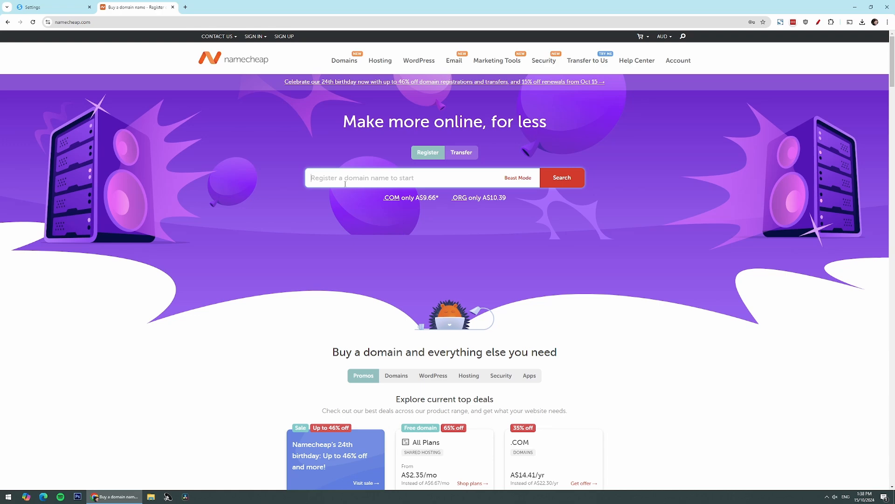
Step: Browse Namecheap's Business Email plans: Ultimate A$5.94, Pro A$3.72 and Starter A$1.47 per month
scroll(407, 165, down, 1)
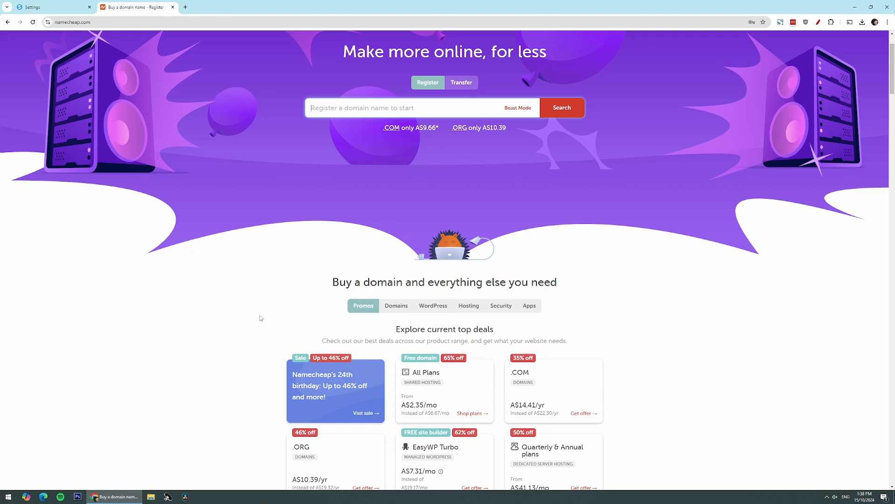
scroll(316, 425, down, 3)
scroll(317, 426, up, 4)
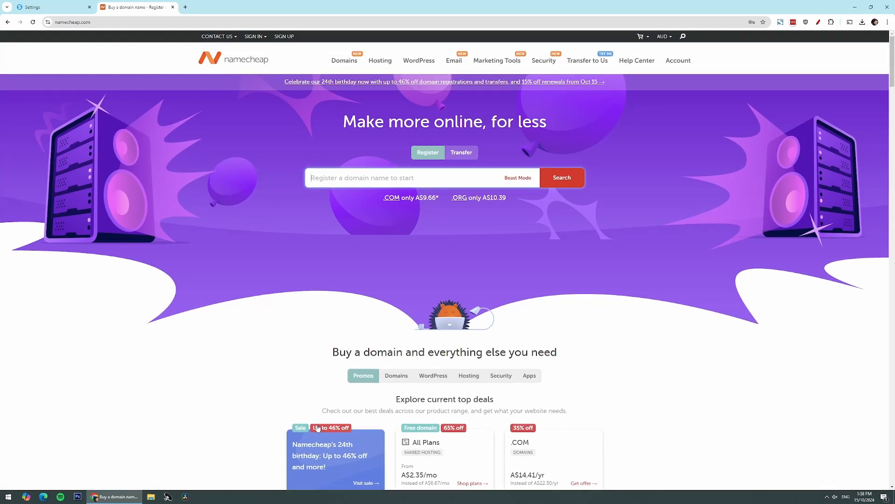
mouse_move(459, 62)
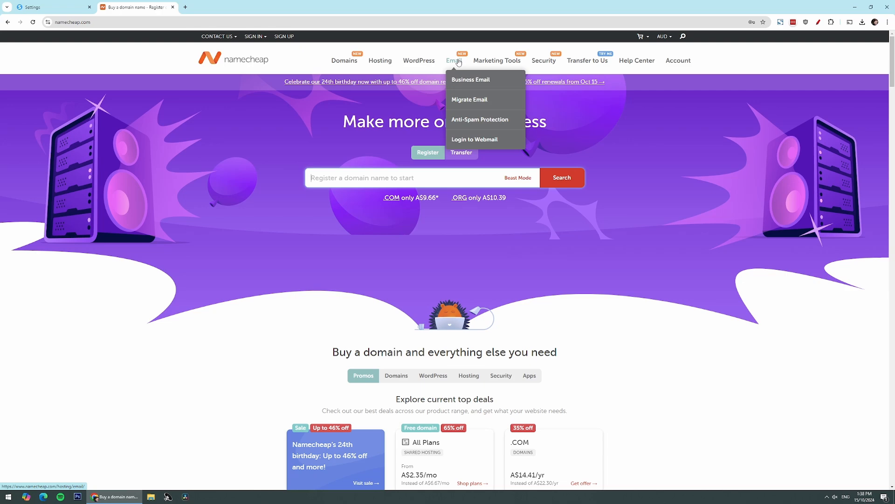
click(462, 80)
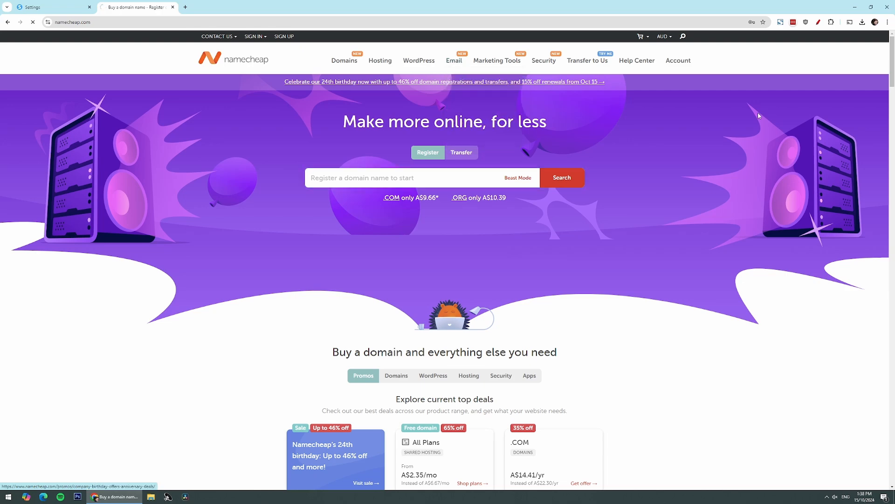
scroll(578, 270, down, 2)
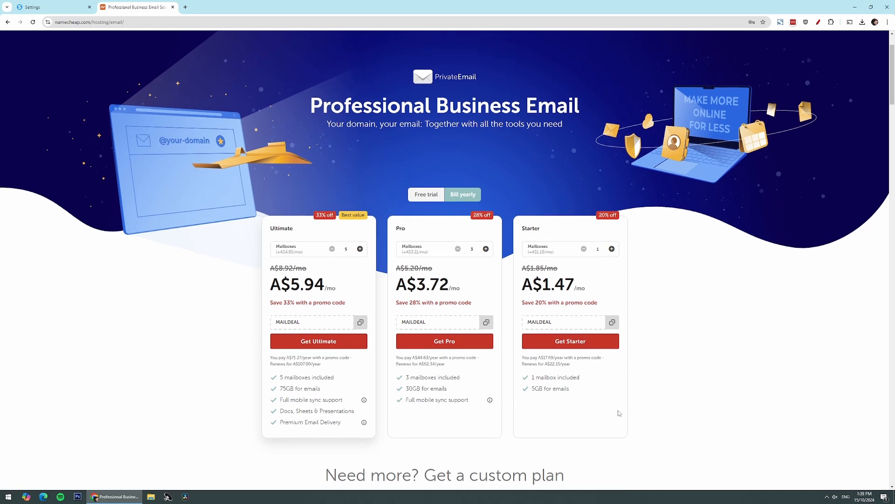
scroll(618, 414, up, 2)
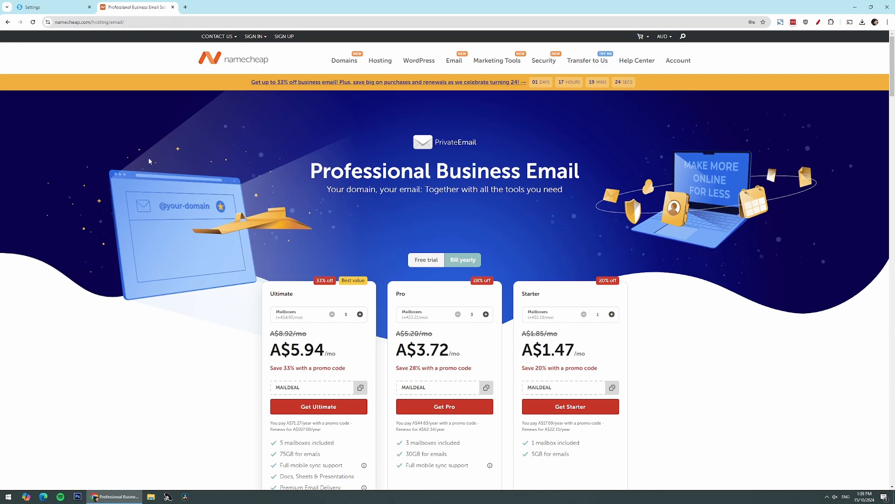
Step: Add hayleybaker.com as a sending domain to authenticate in systeme.io's Emails settings
click(21, 4)
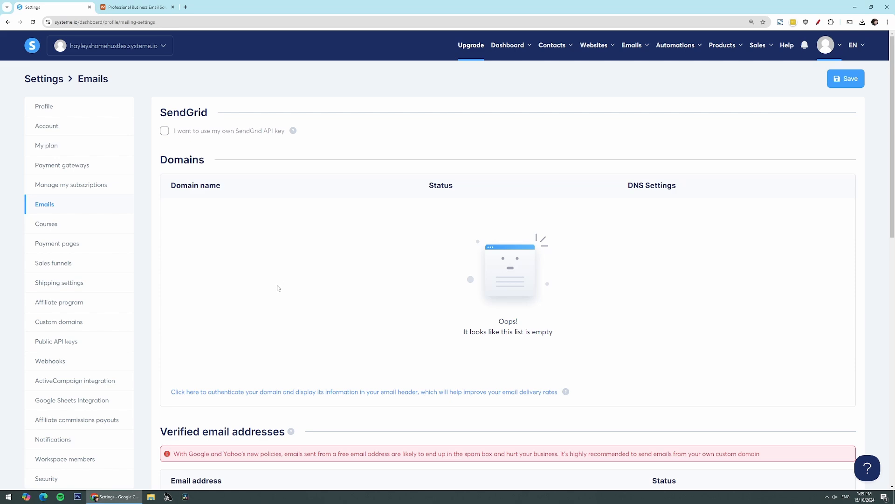
scroll(252, 315, down, 1)
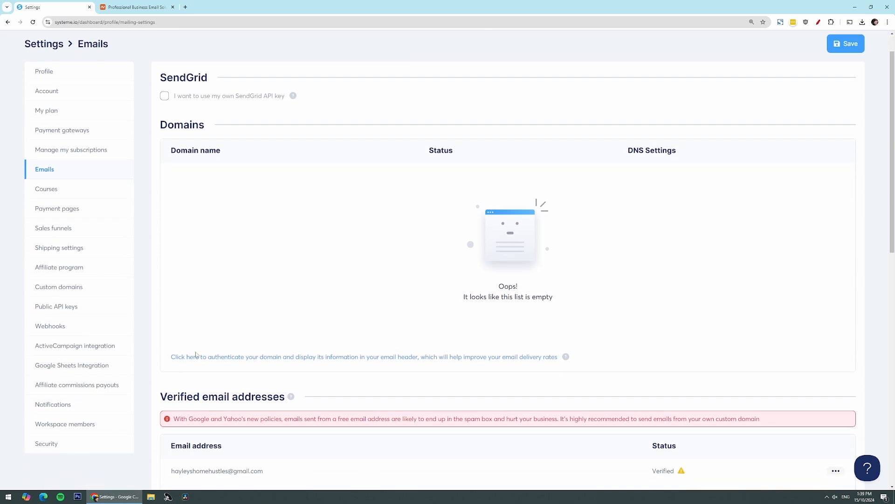
click(197, 356)
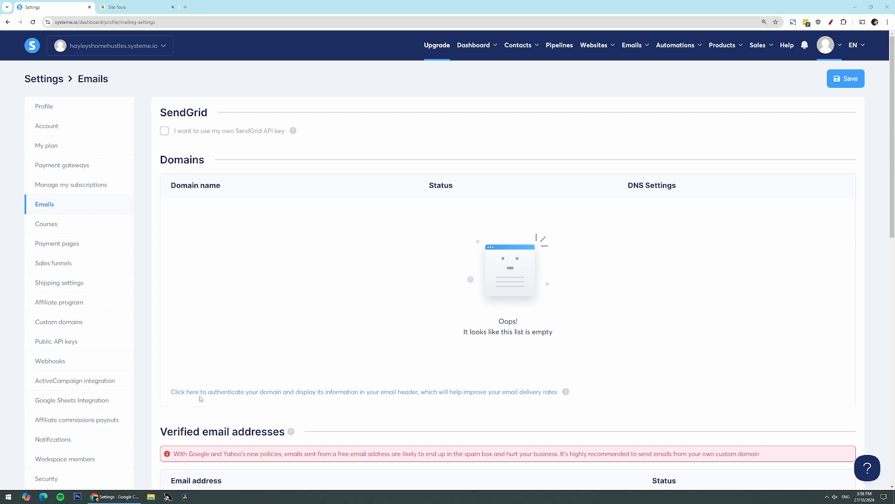
click(311, 396)
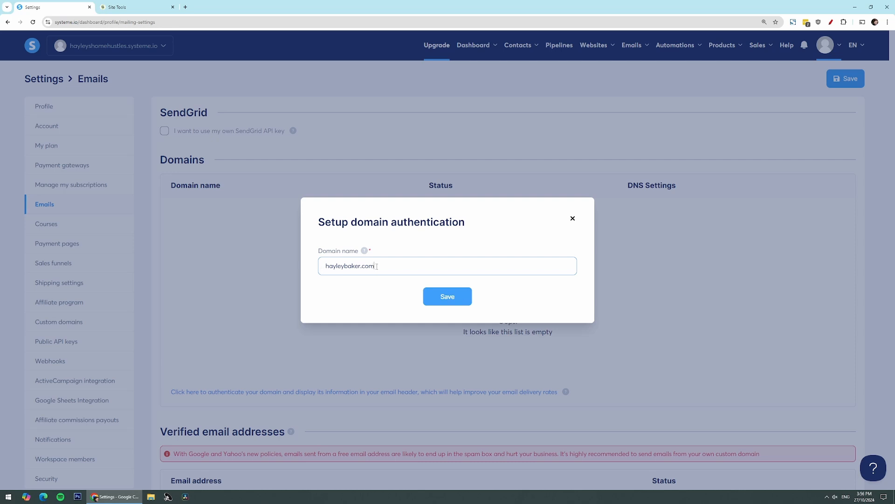
click(436, 297)
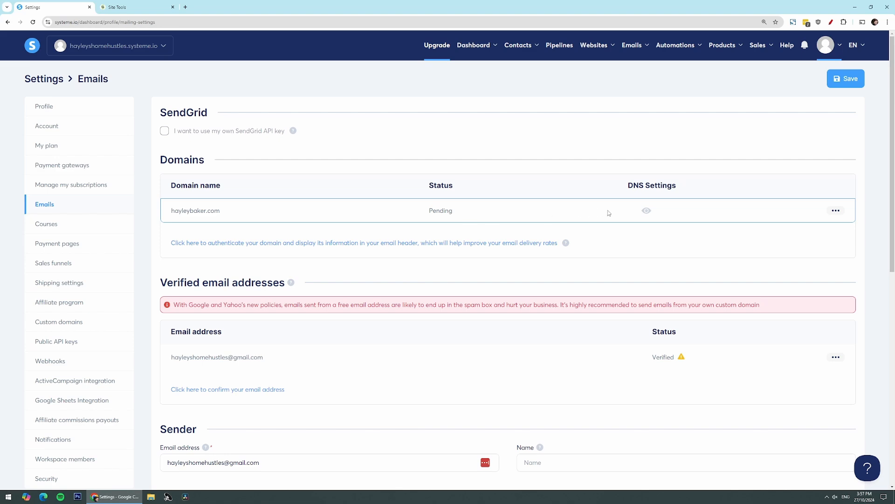
Step: View the DNS records systeme.io needs for hayleybaker.com, then bring up SiteGround Site Tools
click(647, 211)
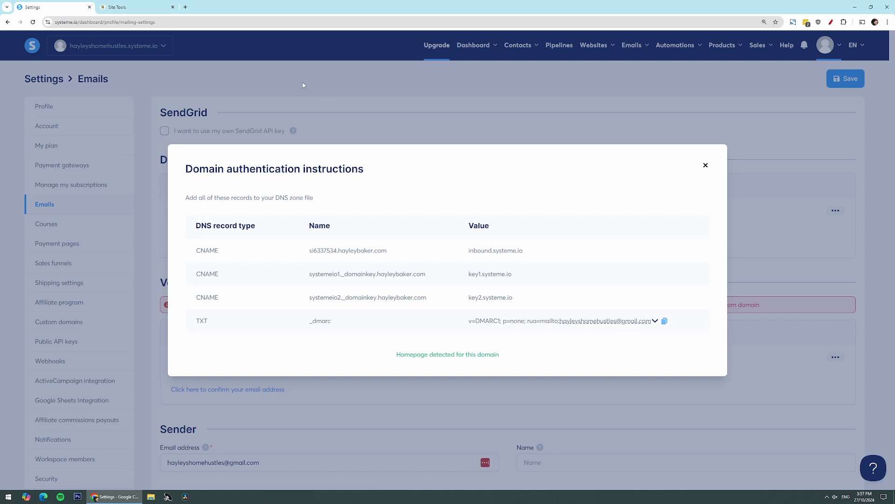
click(147, 4)
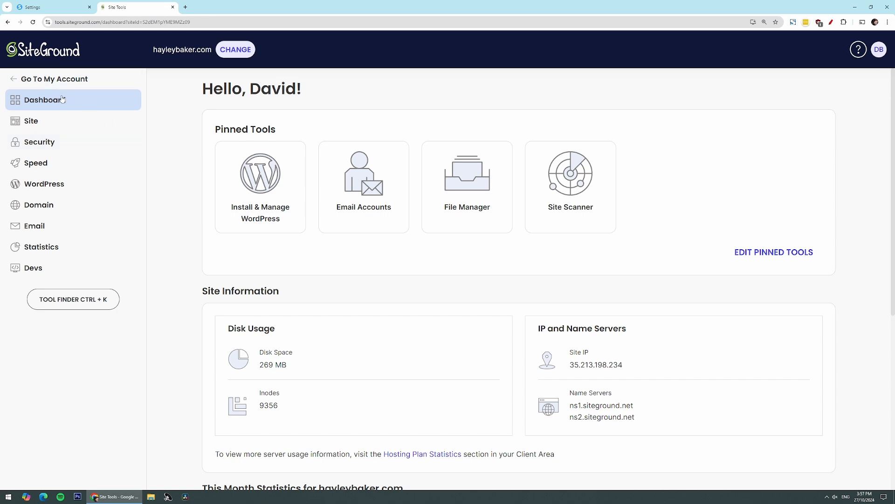
Step: Open SiteGround's DNS Zone Editor and review the existing systemeio1, systemeio2 and si6337534 CNAME records
click(40, 207)
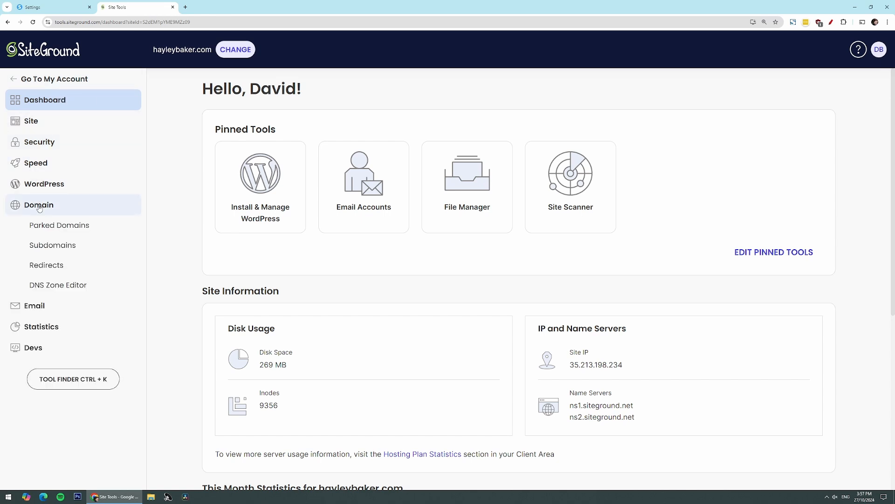
click(65, 291)
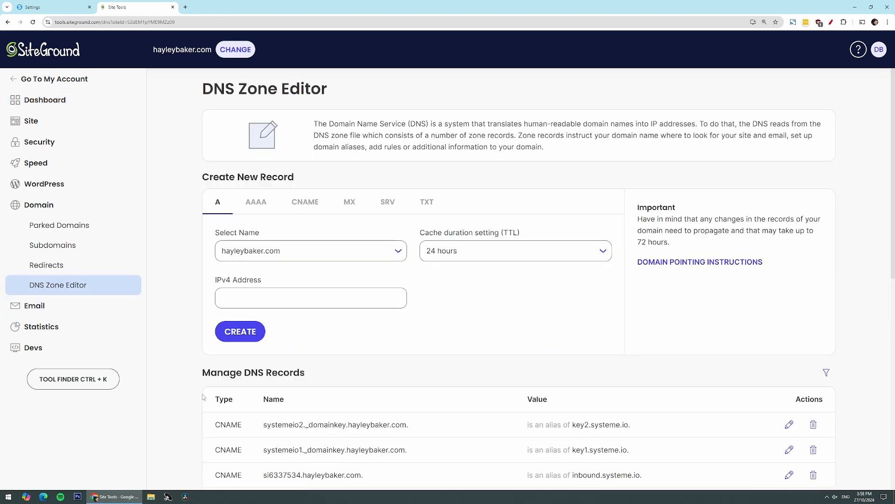
scroll(203, 397, down, 8)
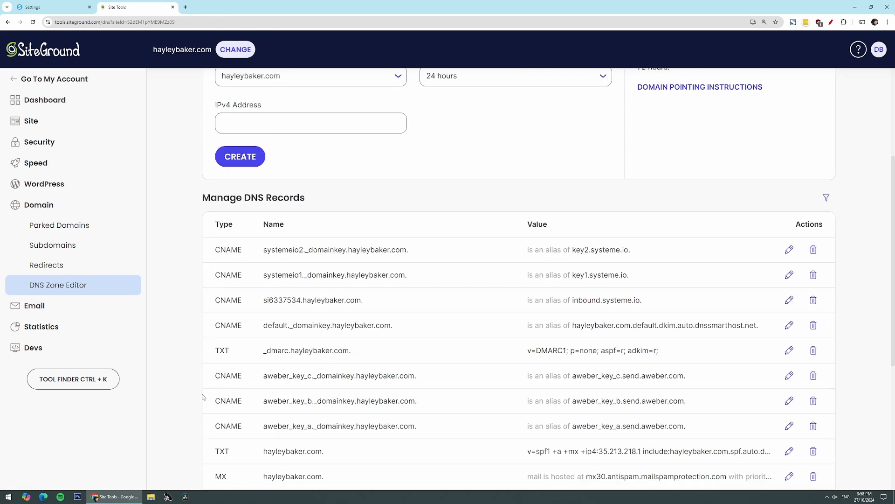
scroll(204, 397, up, 5)
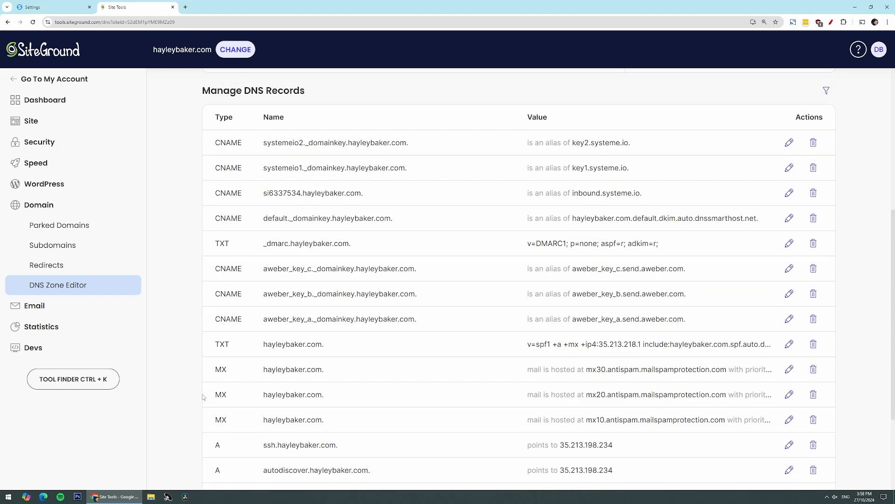
scroll(204, 397, up, 3)
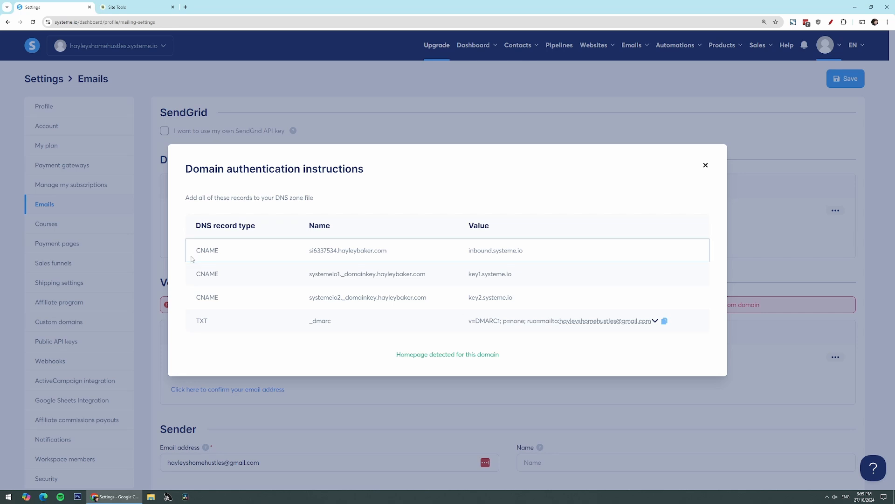
Step: Start a new CNAME record in SiteGround named si6337534, copied from systeme.io's instructions
click(127, 8)
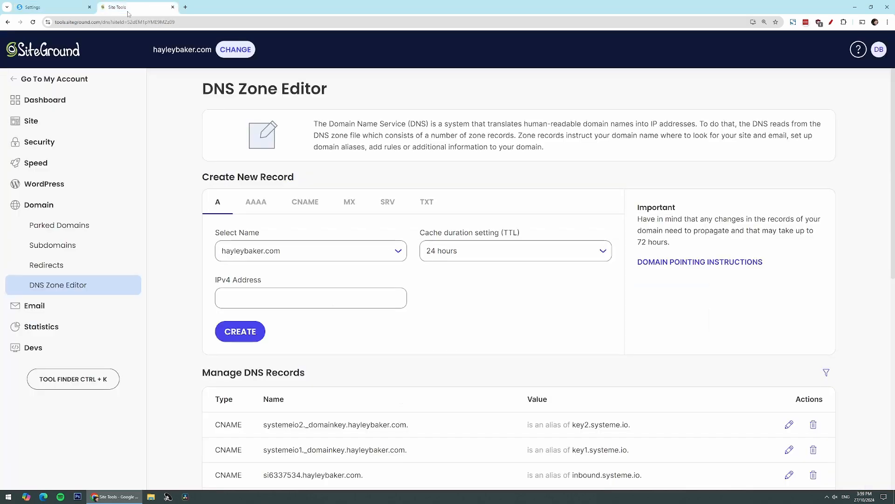
click(304, 204)
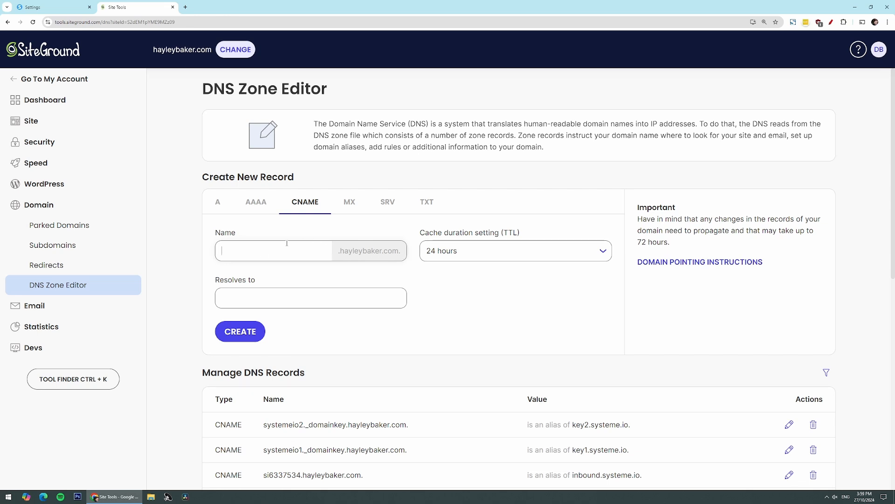
key(ctrl+shift+Tab)
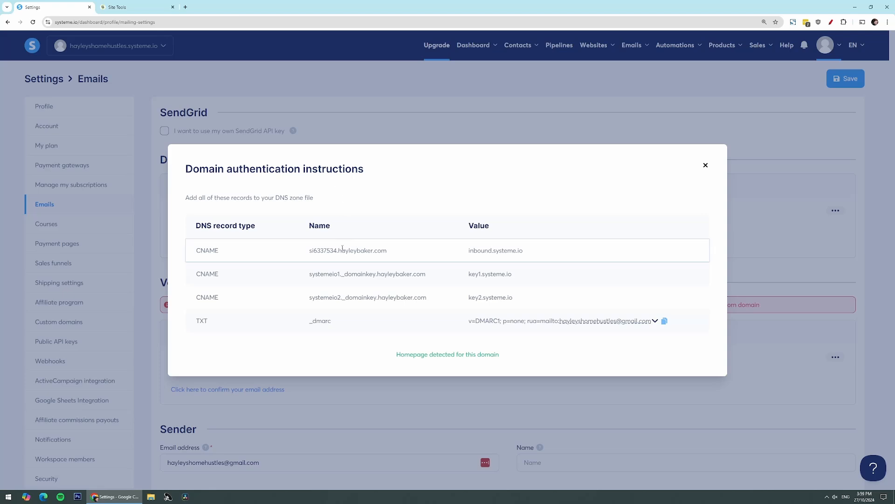
drag(339, 252, 301, 261)
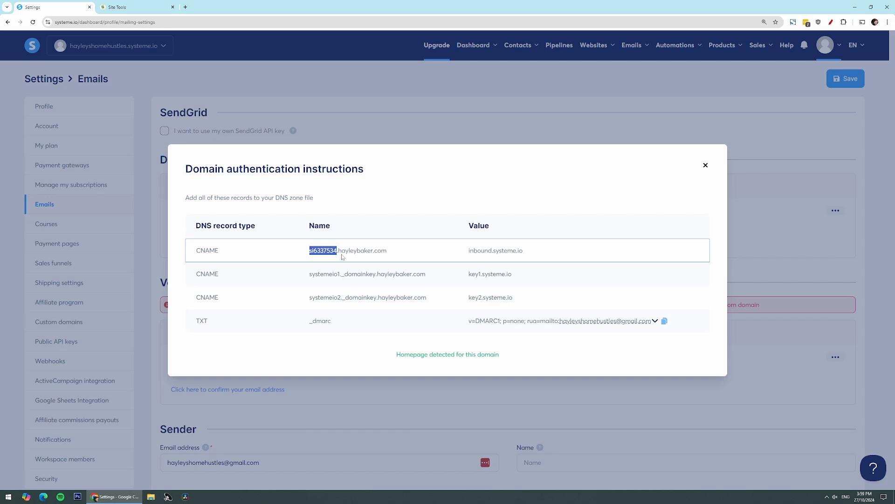
right_click(326, 251)
click(345, 256)
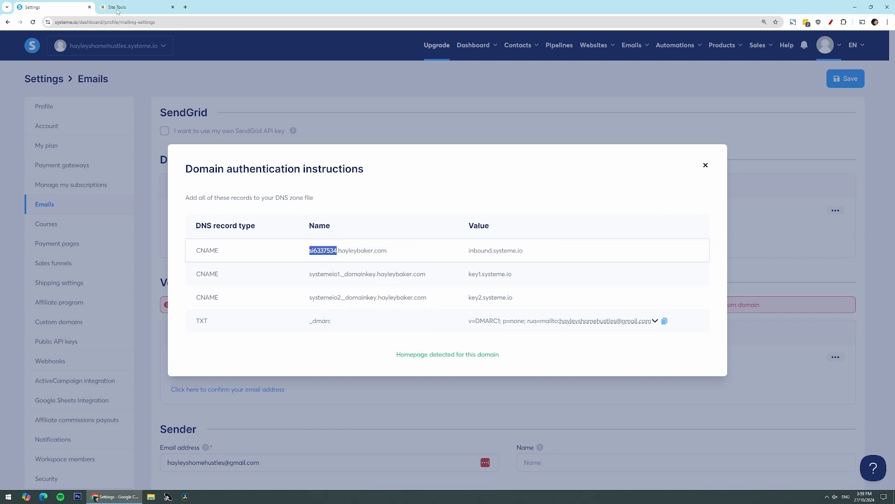
click(112, 6)
right_click(248, 247)
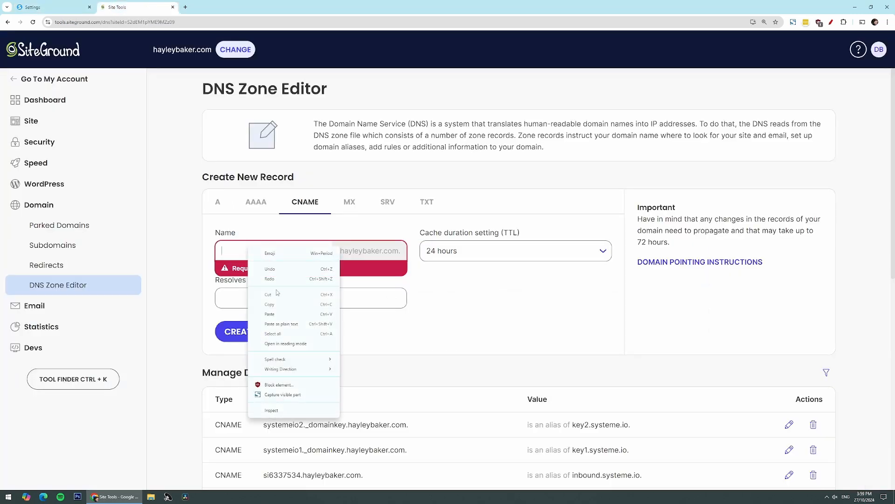
click(270, 314)
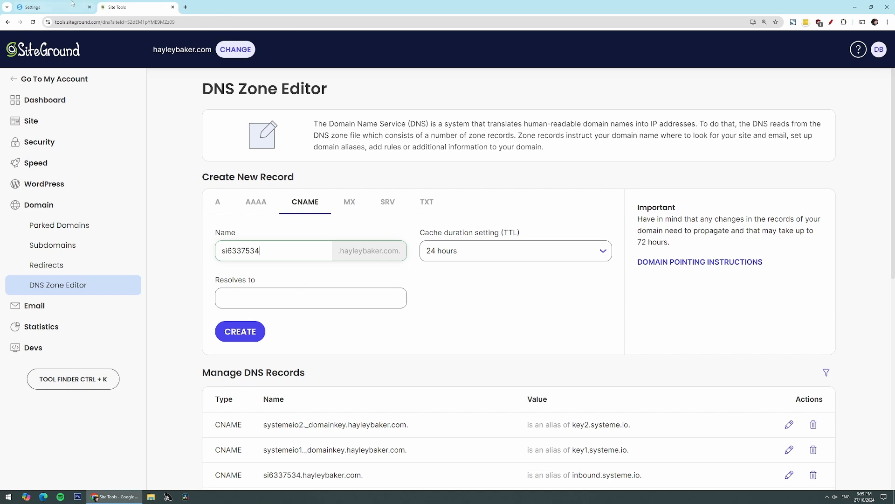
Step: Point the si6337534 CNAME record at inbound.systeme.io
click(56, 7)
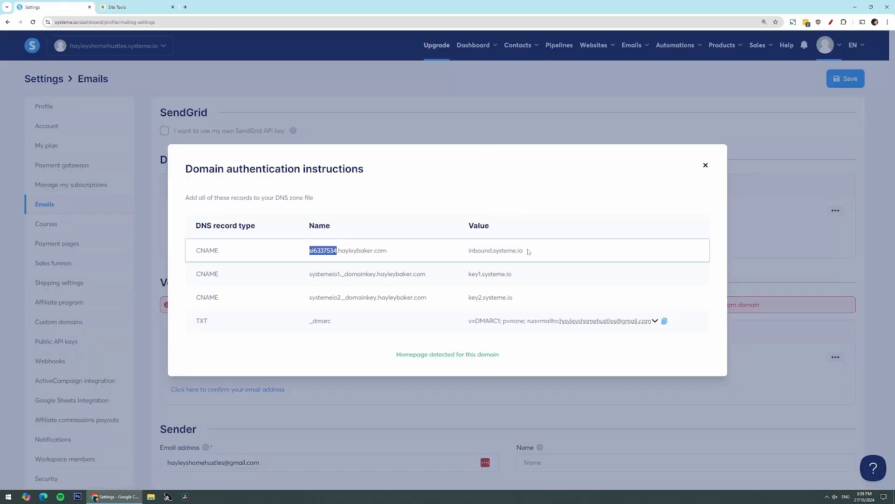
drag(527, 250, 461, 257)
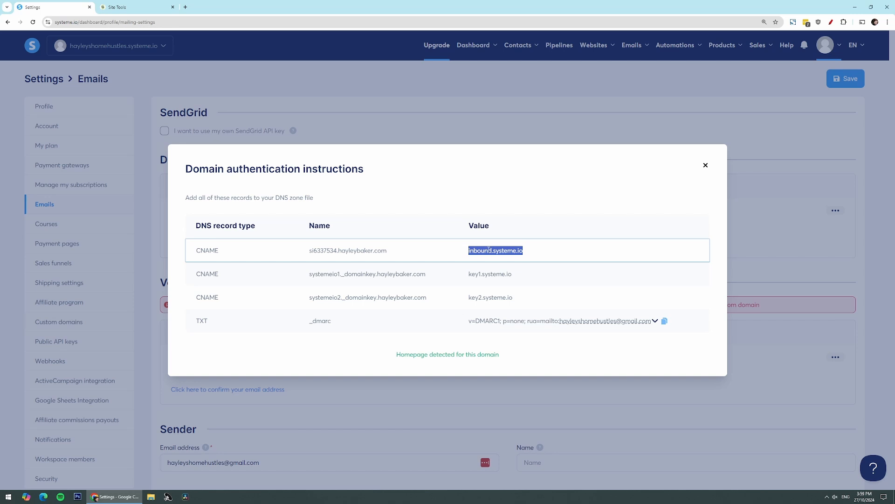
right_click(489, 251)
click(499, 256)
click(116, 7)
right_click(264, 301)
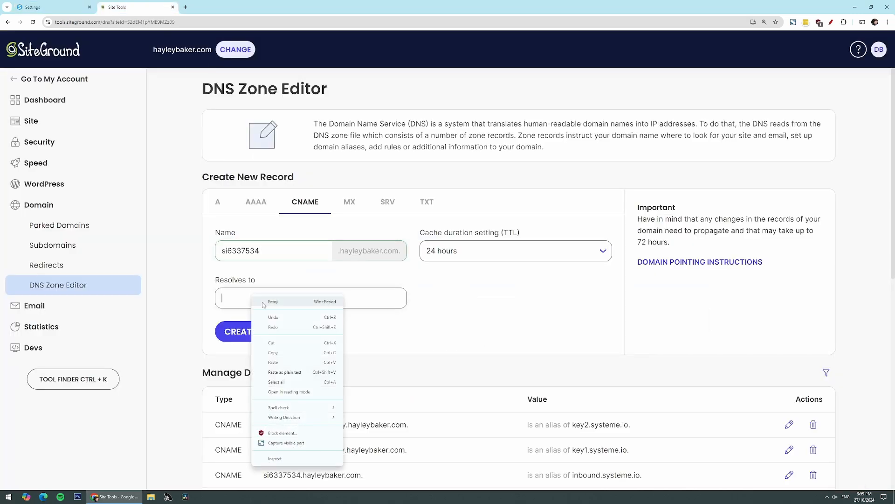
click(285, 362)
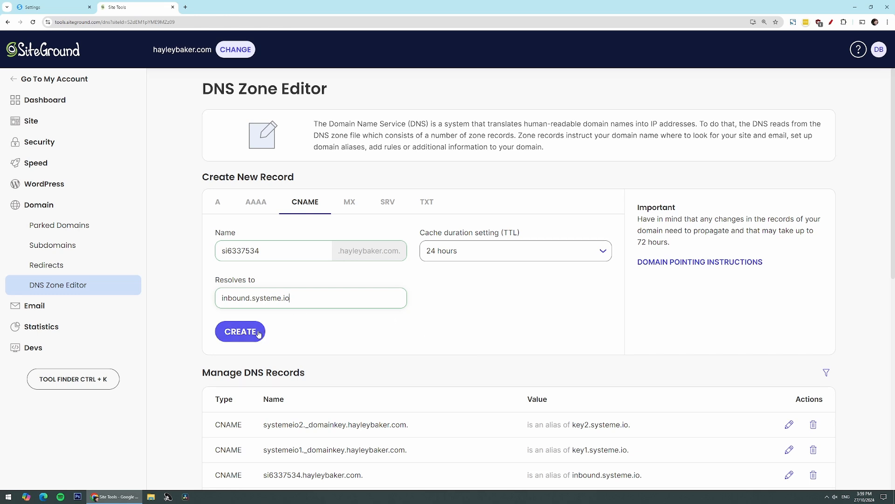
scroll(396, 234, down, 5)
drag(368, 230, 219, 230)
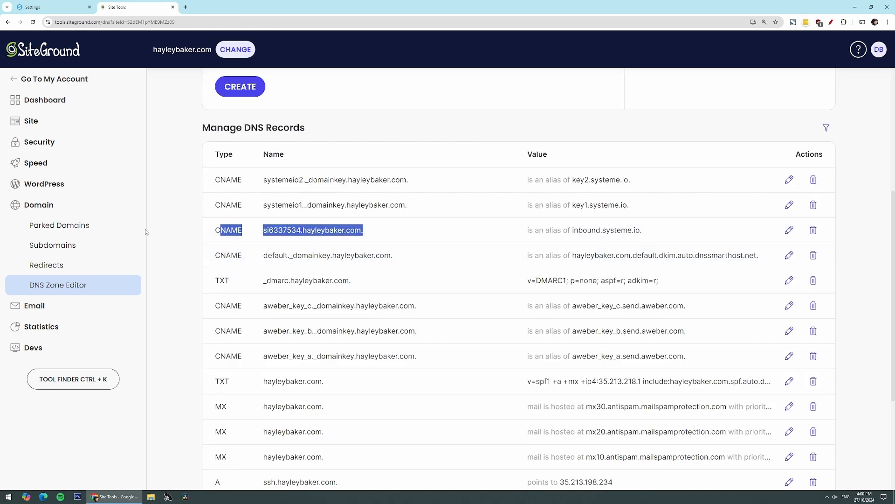
click(167, 231)
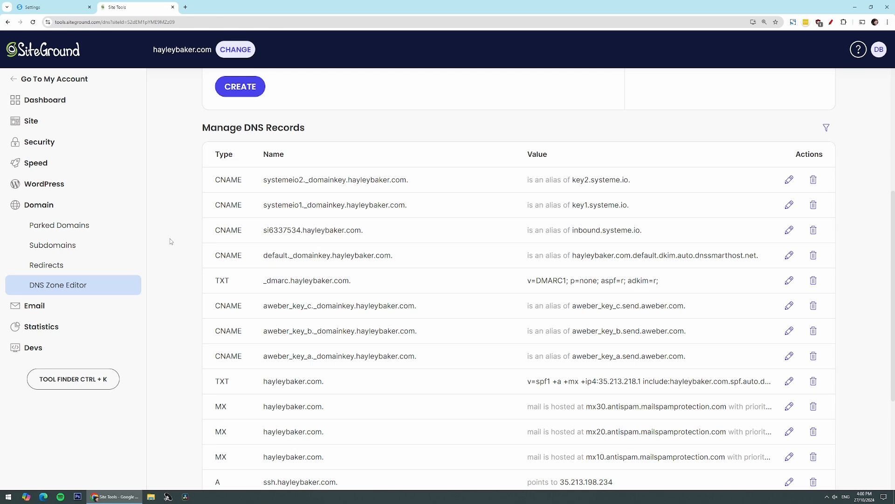
key(ctrl+Tab)
Step: Copy systemeio1._domainkey from systeme.io into the new CNAME record's Name
drag(230, 276, 193, 275)
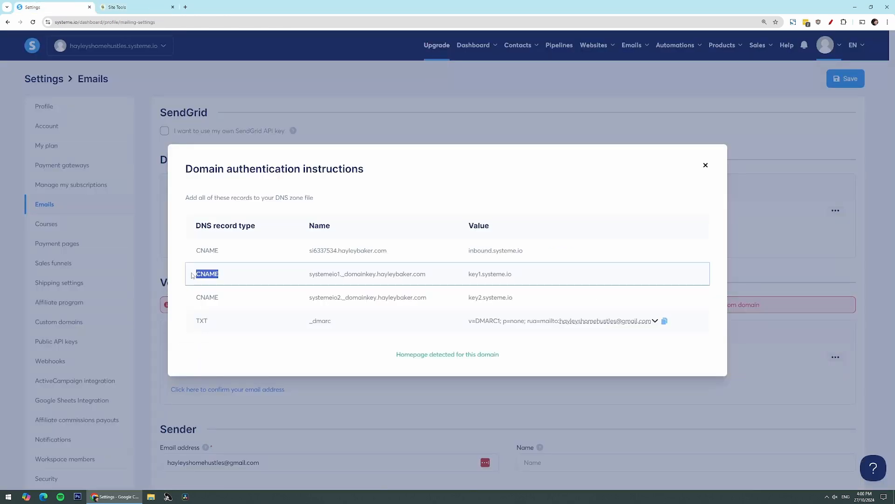
drag(309, 278, 378, 285)
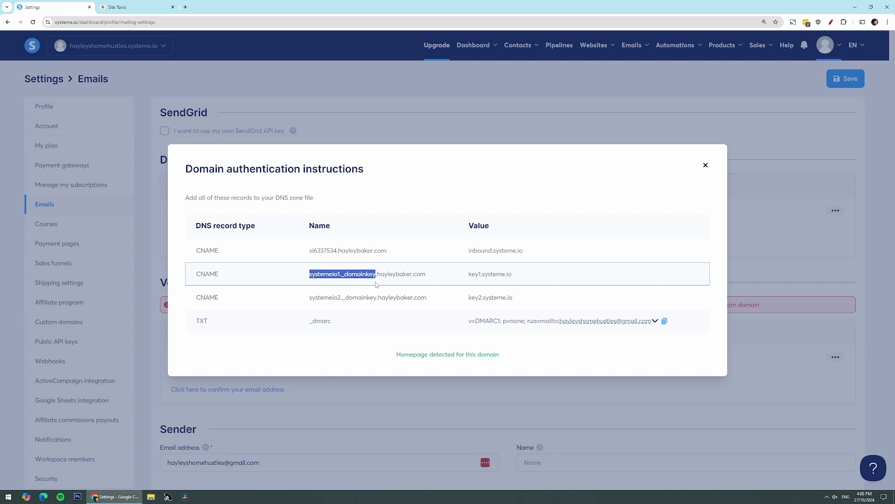
right_click(367, 275)
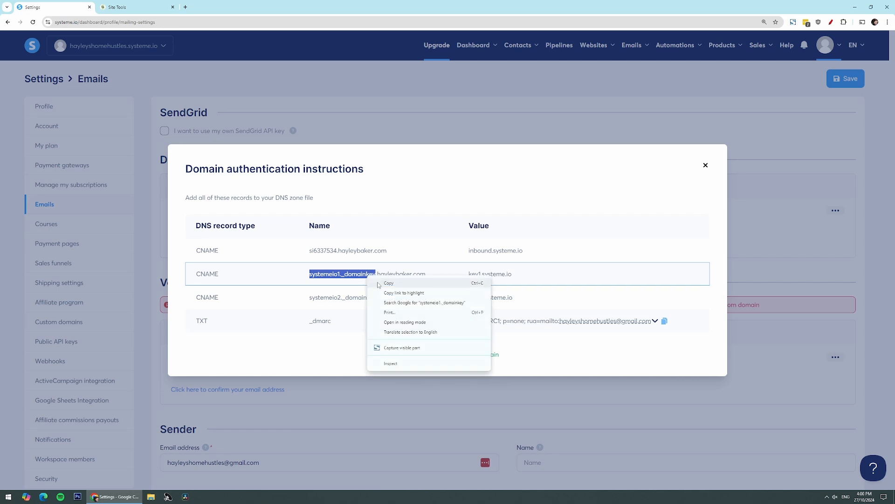
click(378, 283)
click(128, 8)
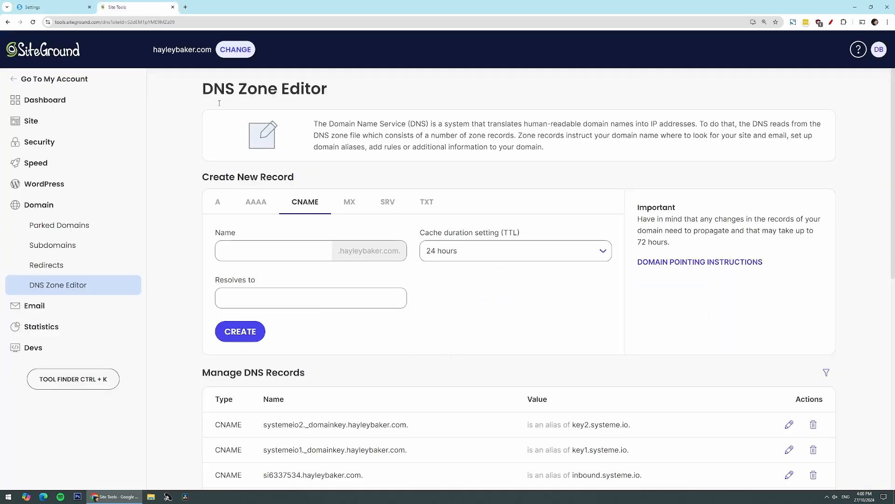
key(ctrl+v)
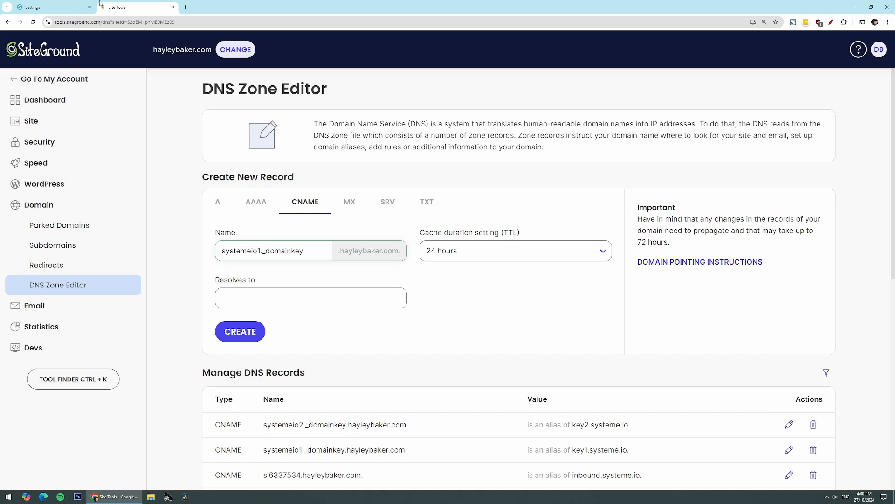
Step: Set key1.systeme.io as the systemeio1._domainkey record's target
click(58, 3)
drag(530, 276, 460, 276)
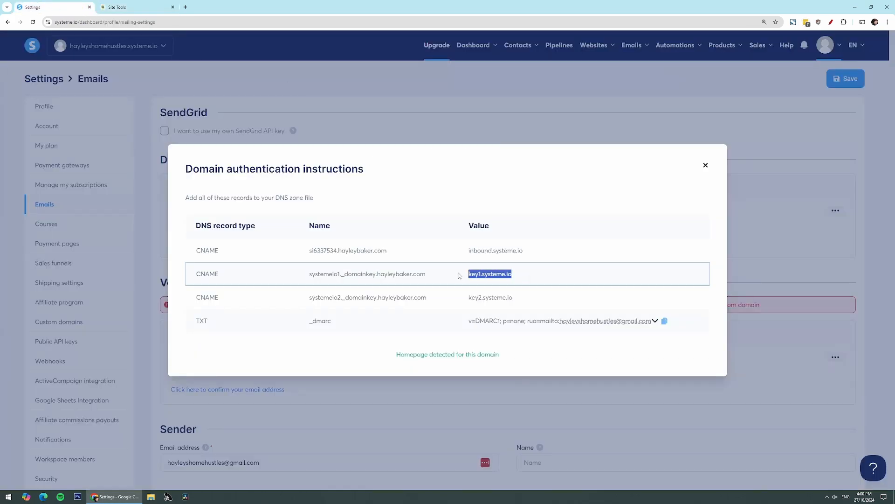
click(135, 7)
click(297, 295)
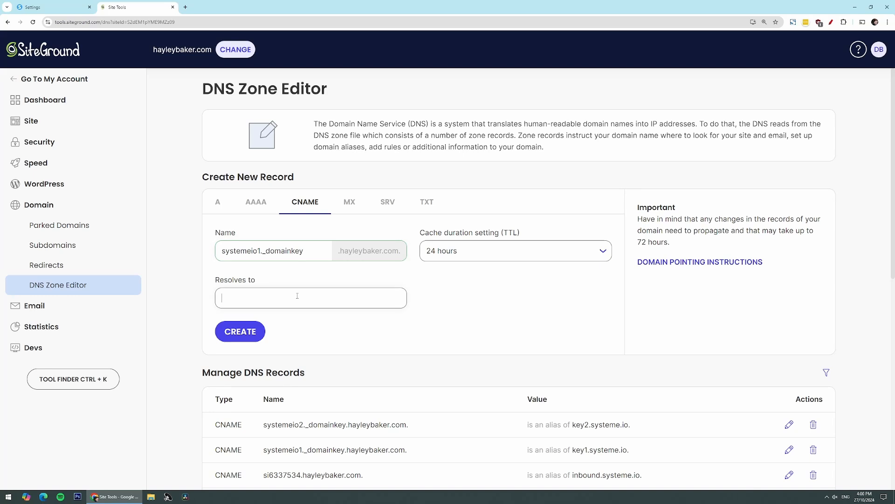
key(ctrl+v)
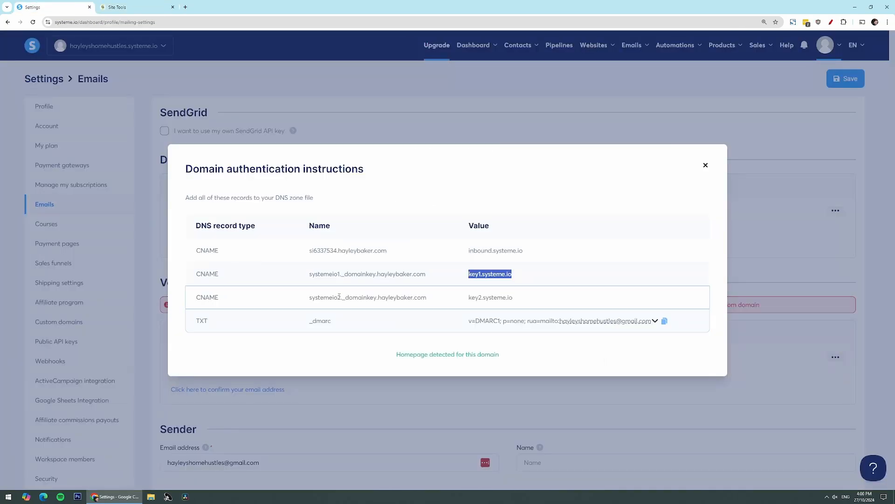
drag(219, 296, 194, 296)
click(294, 306)
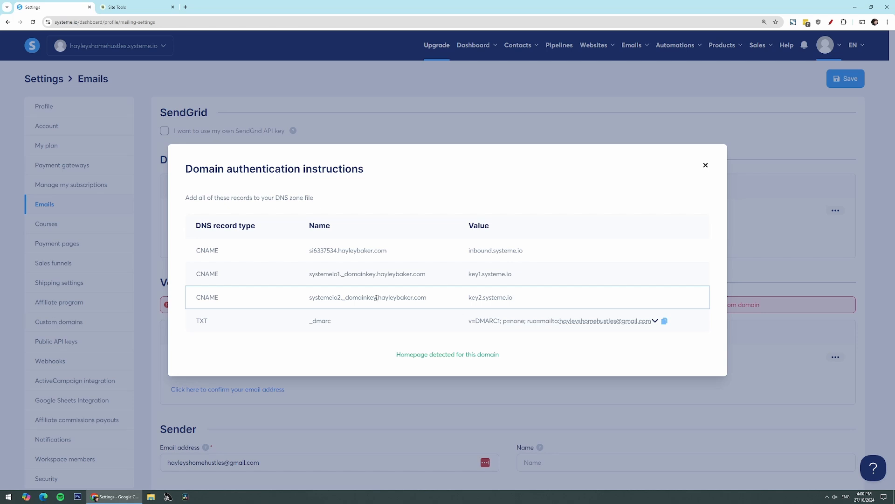
drag(375, 297, 310, 297)
Step: Paste systemeio2._domainkey as the CNAME Name and remove its trailing space
right_click(328, 300)
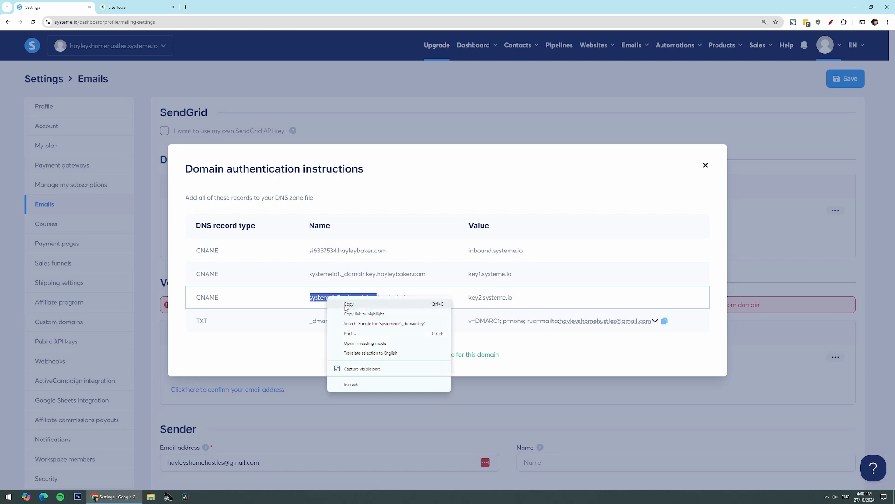
click(349, 304)
click(131, 7)
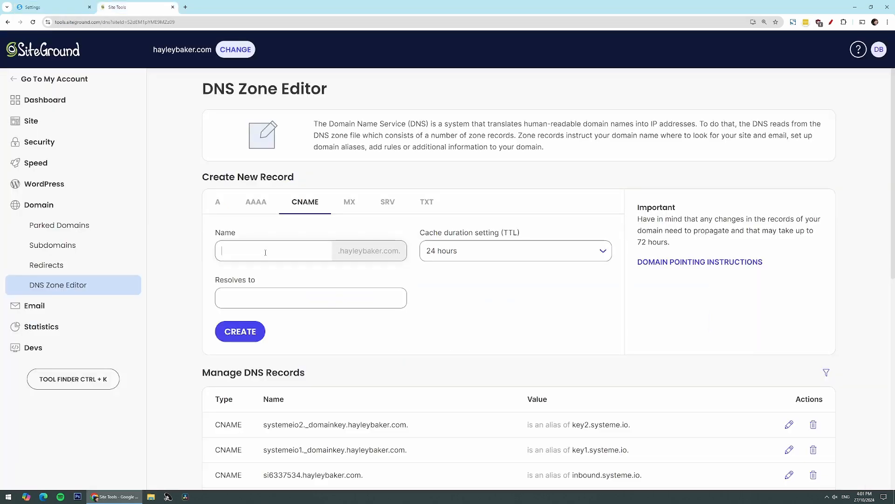
key(ctrl+v)
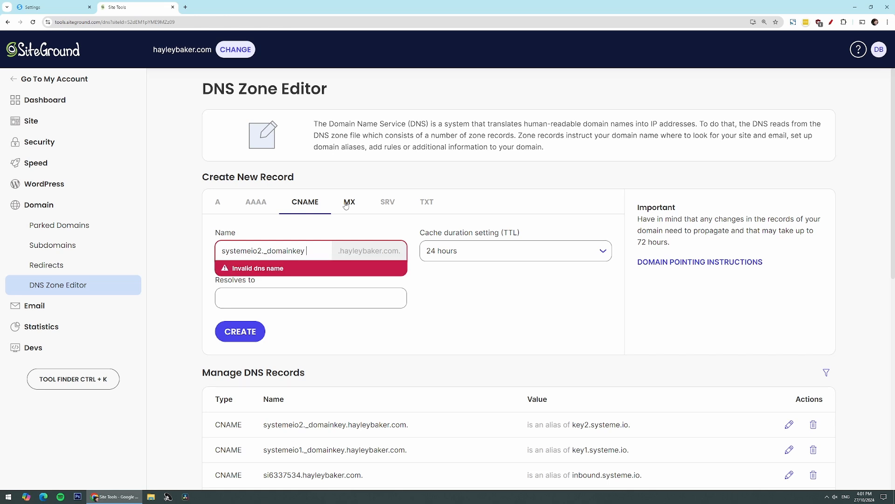
key(BackSpace)
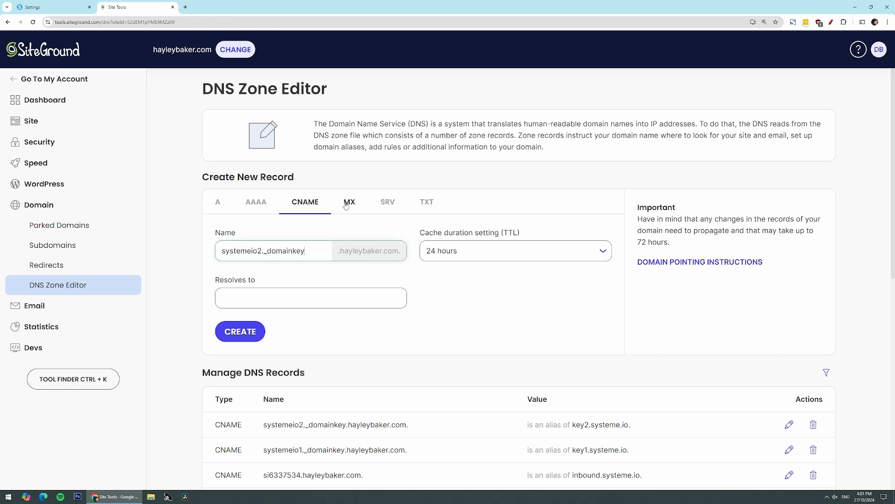
click(323, 249)
Step: Set key2.systeme.io as the target, deleting the leading space
click(70, 7)
drag(513, 297, 454, 300)
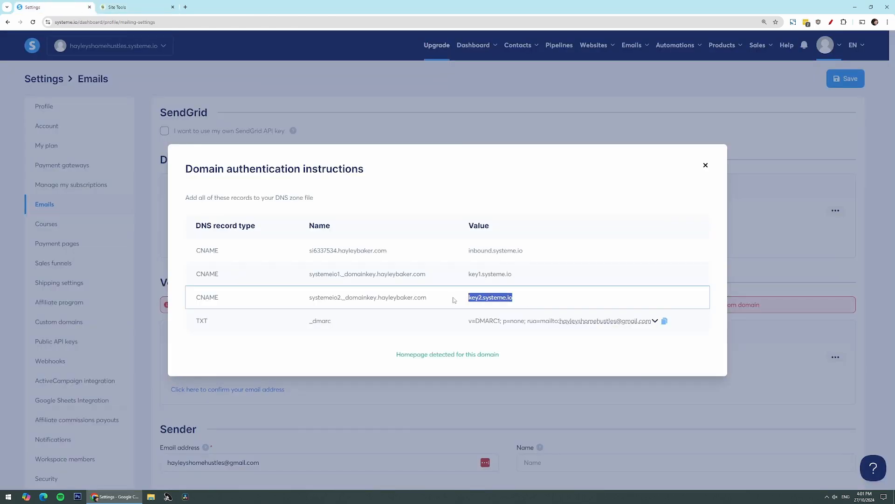
click(133, 6)
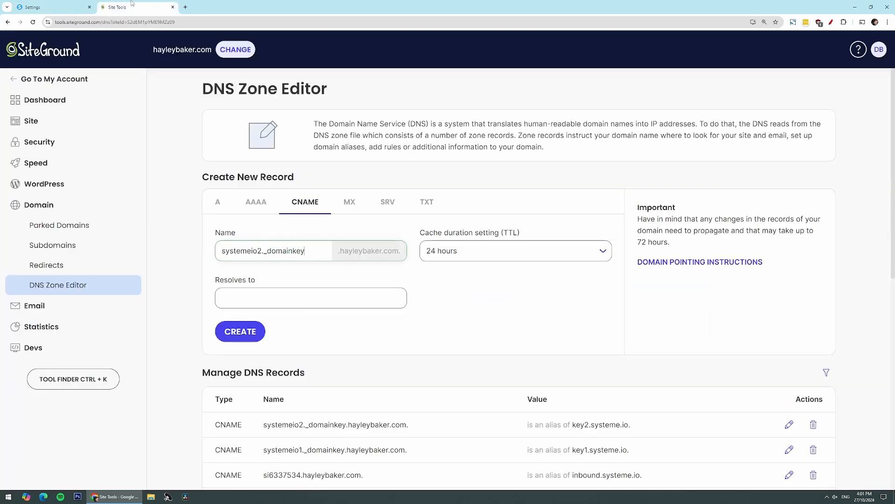
click(308, 290)
key(ctrl+v)
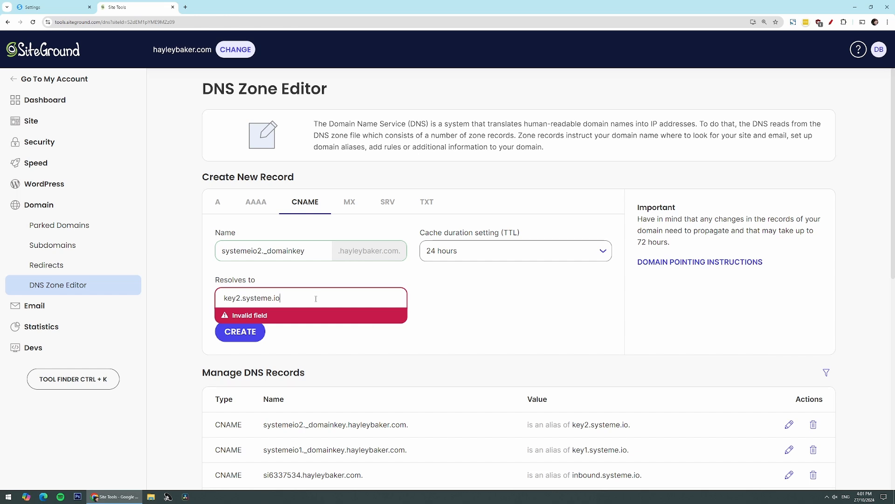
click(219, 298)
key(Delete)
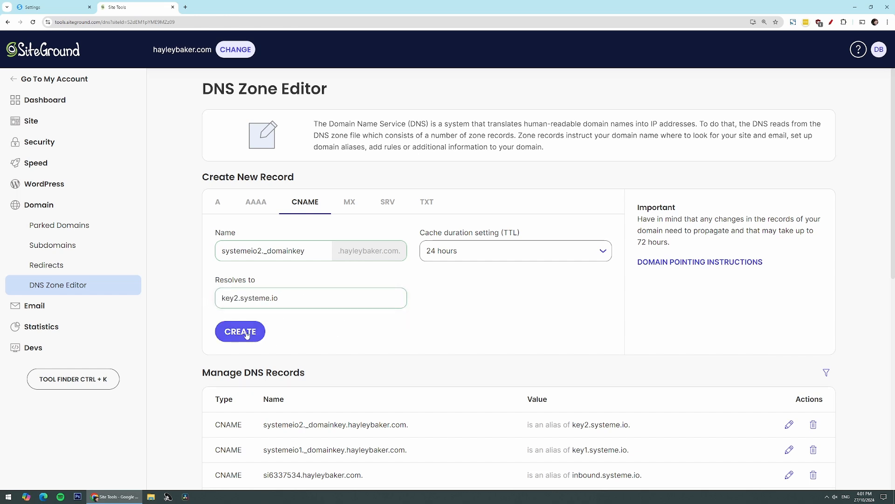
click(38, 6)
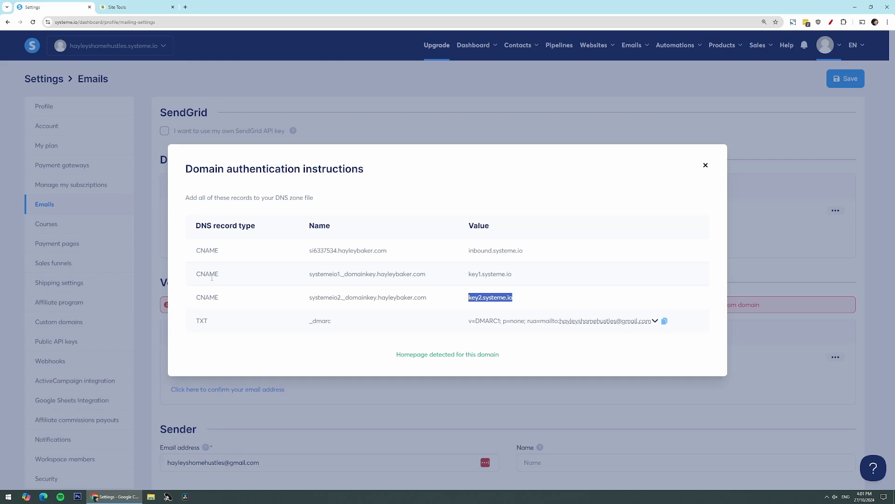
Step: Start a new TXT record in SiteGround named _dmarc, copied from systeme.io
drag(211, 321, 191, 323)
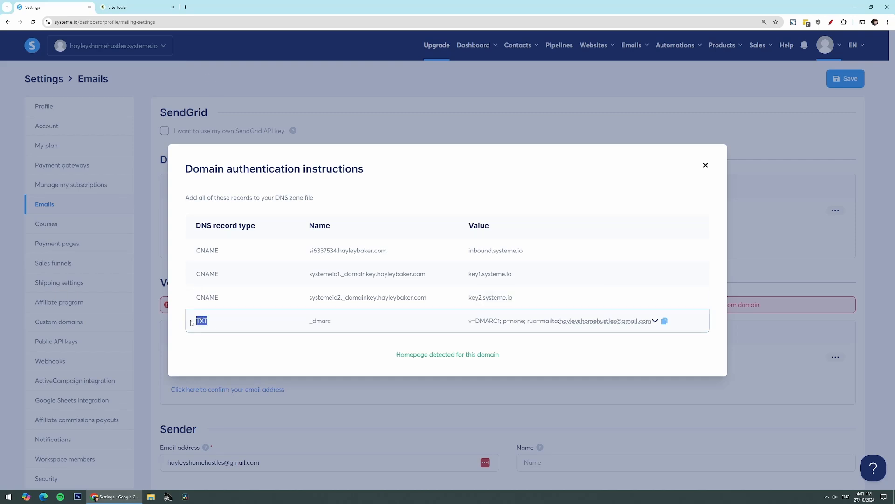
drag(346, 326, 300, 326)
right_click(328, 328)
click(329, 329)
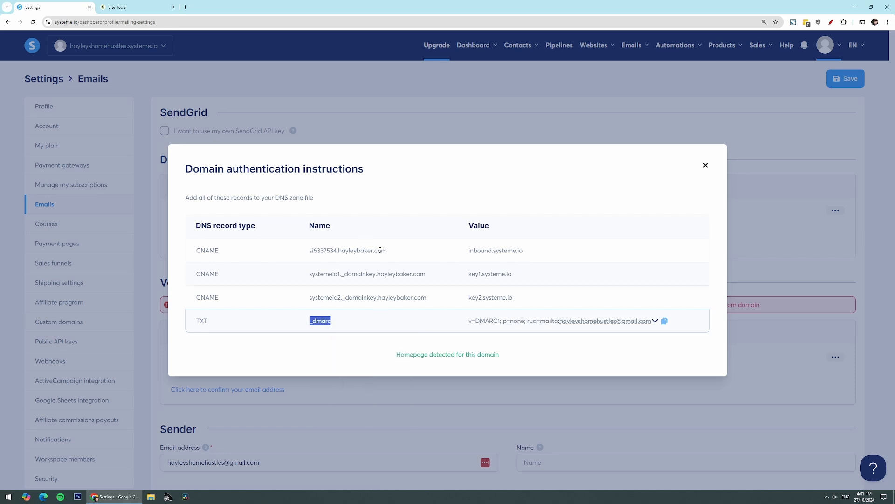
click(117, 7)
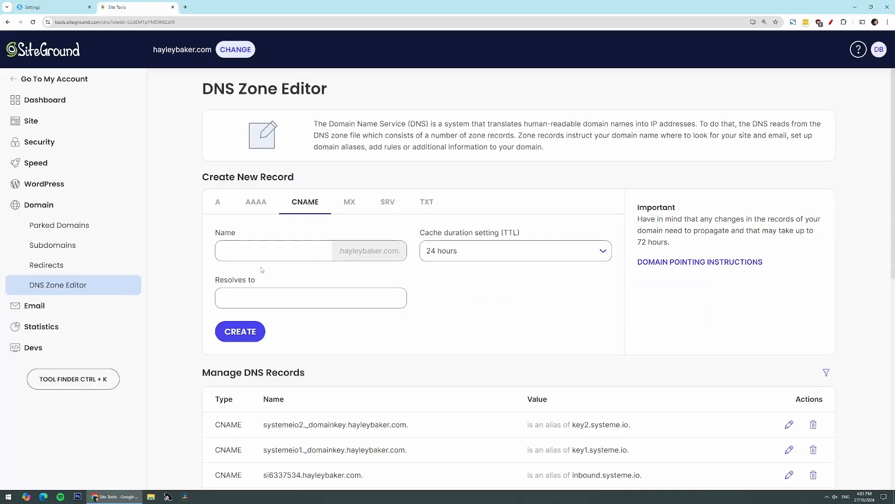
click(425, 205)
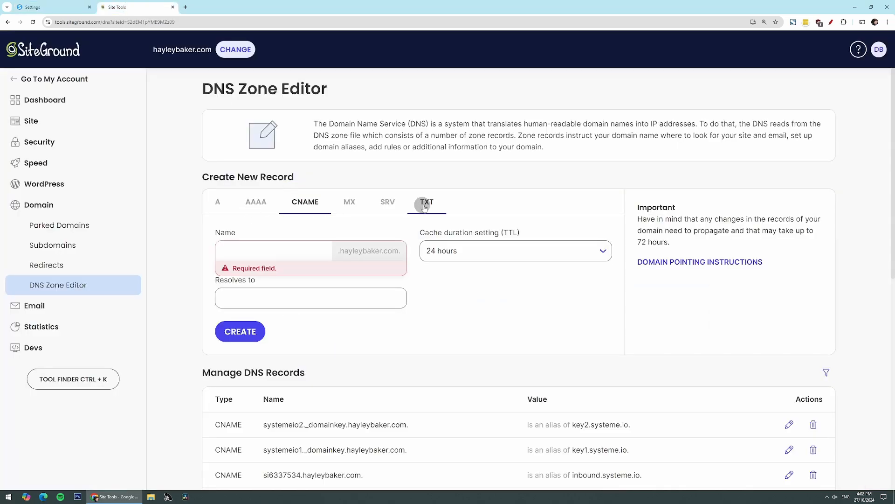
click(283, 256)
key(ctrl+v)
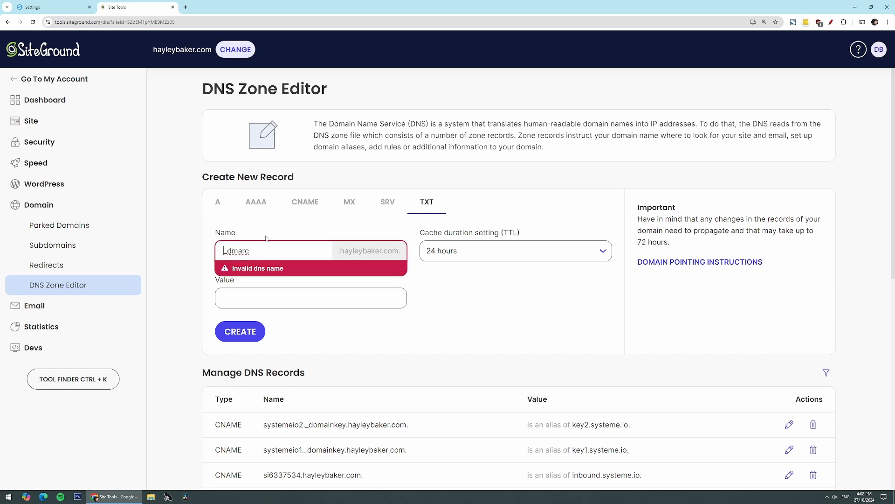
Step: Paste the v=DMARC1; p=none value, send reports to the domain's info mailbox, and create the record
key(ctrl+shift+Tab)
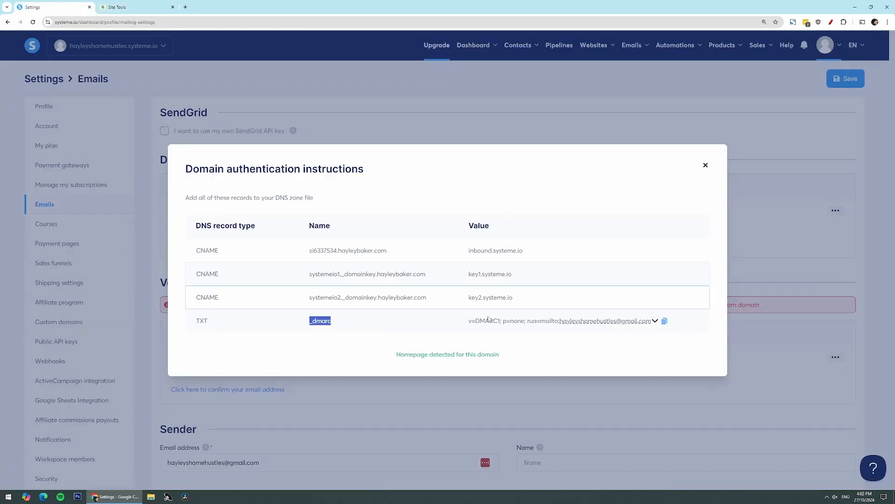
click(460, 320)
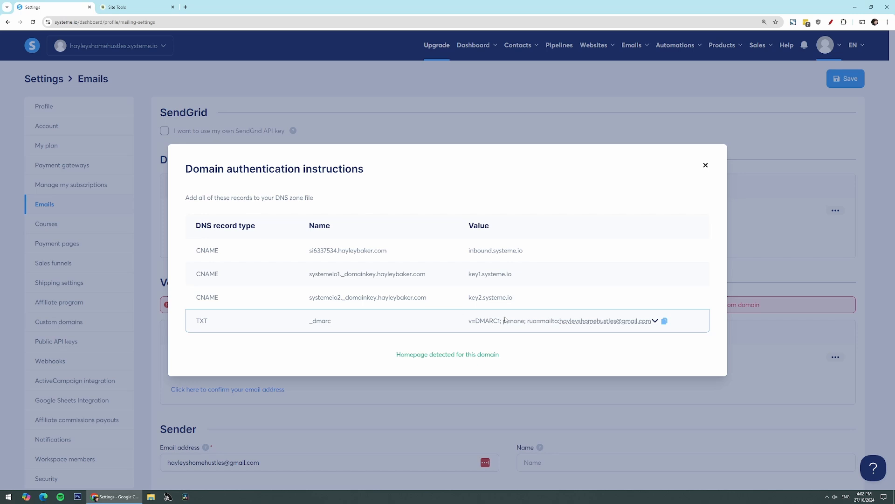
click(664, 322)
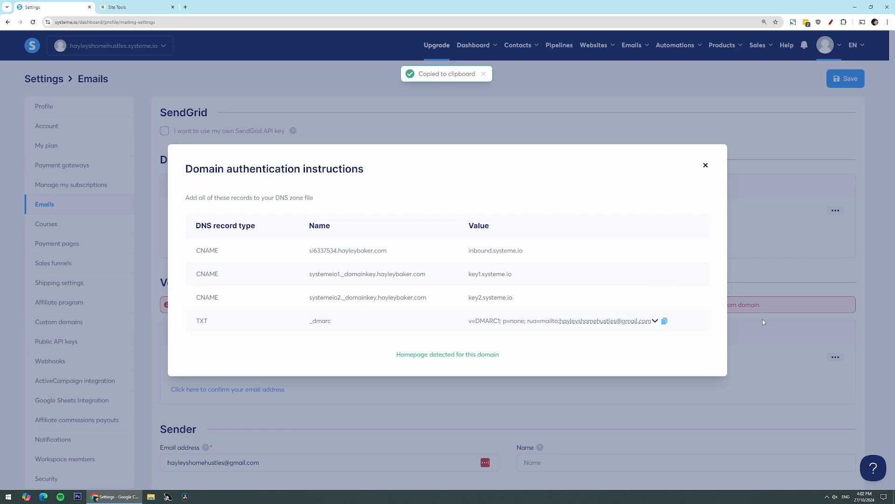
click(131, 7)
click(317, 298)
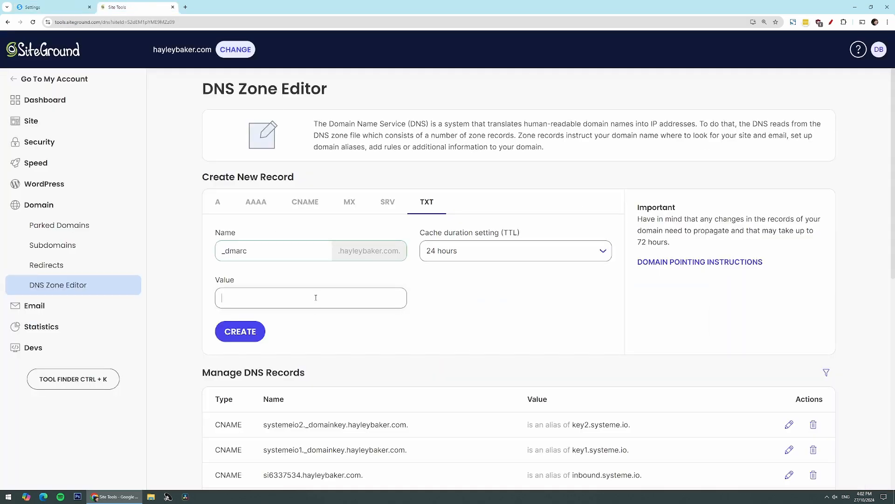
key(ctrl+v)
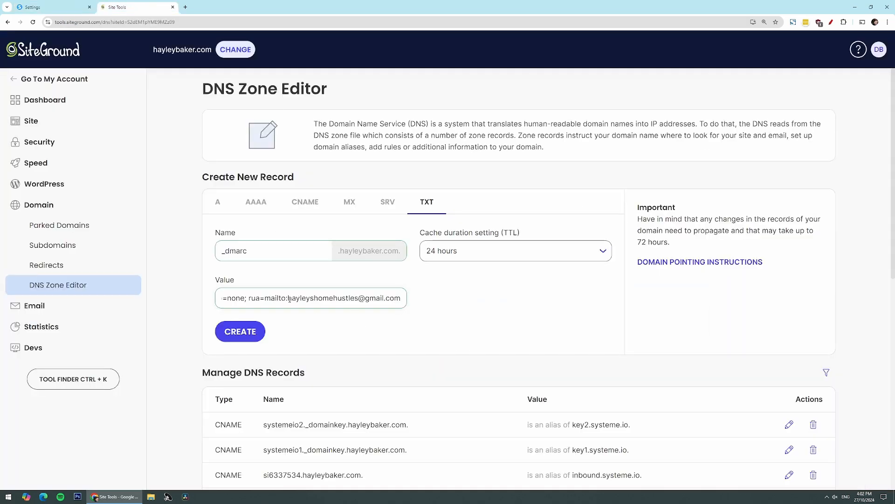
drag(288, 299, 428, 304)
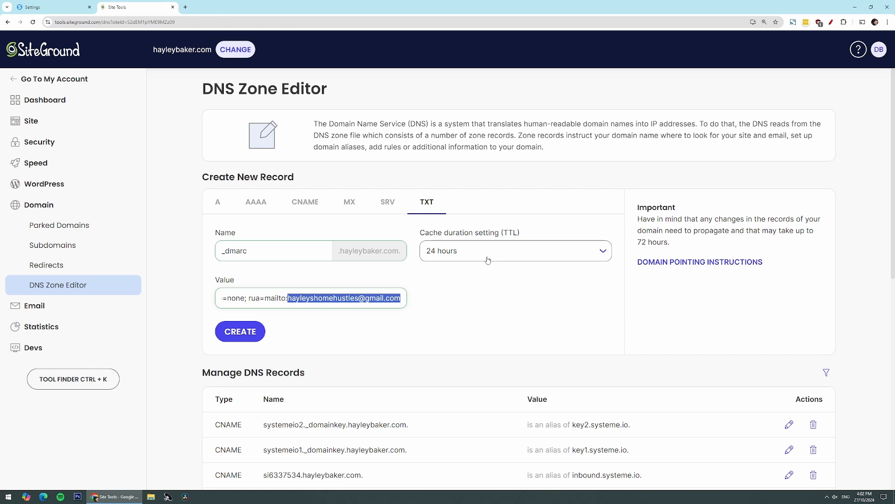
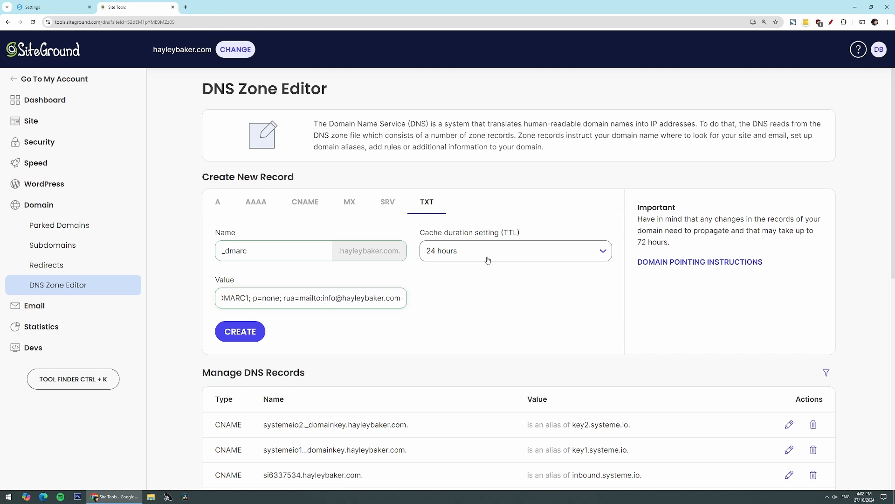
click(239, 332)
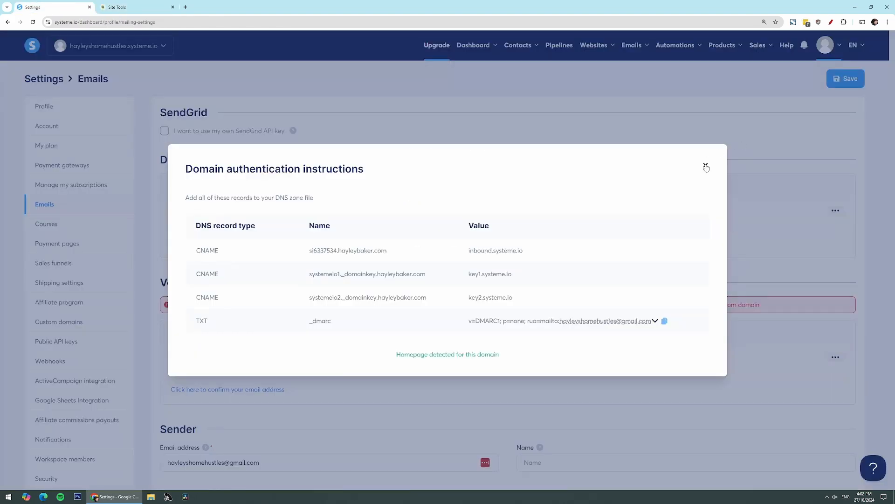
click(706, 167)
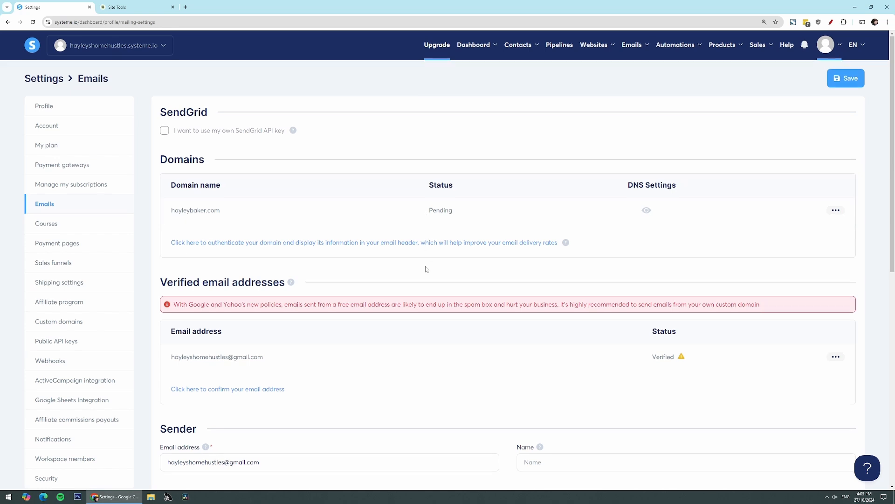
scroll(420, 247, down, 2)
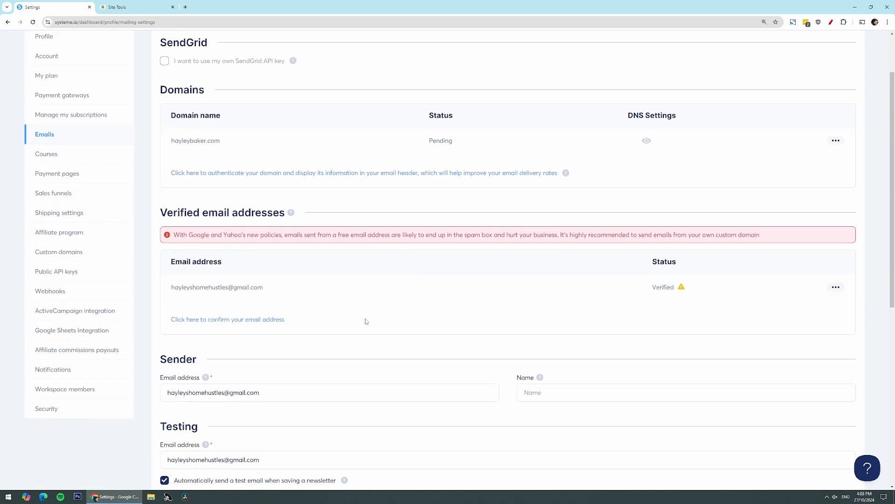
scroll(366, 321, down, 1)
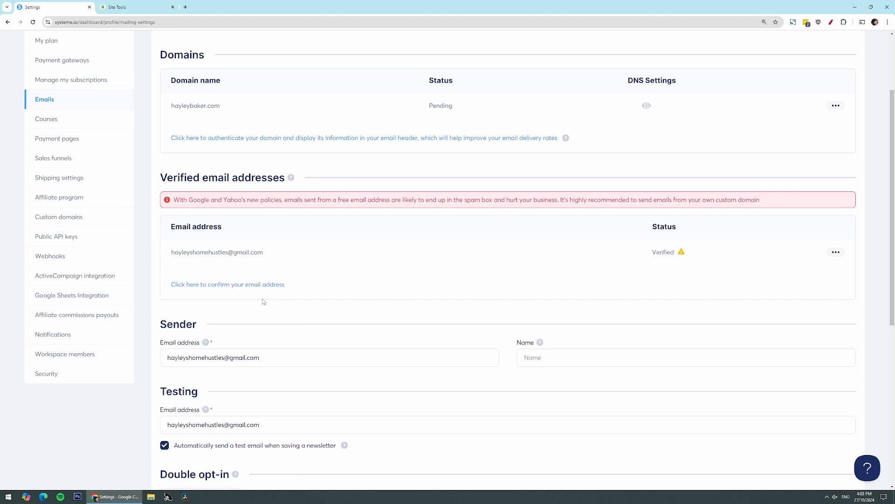
click(241, 285)
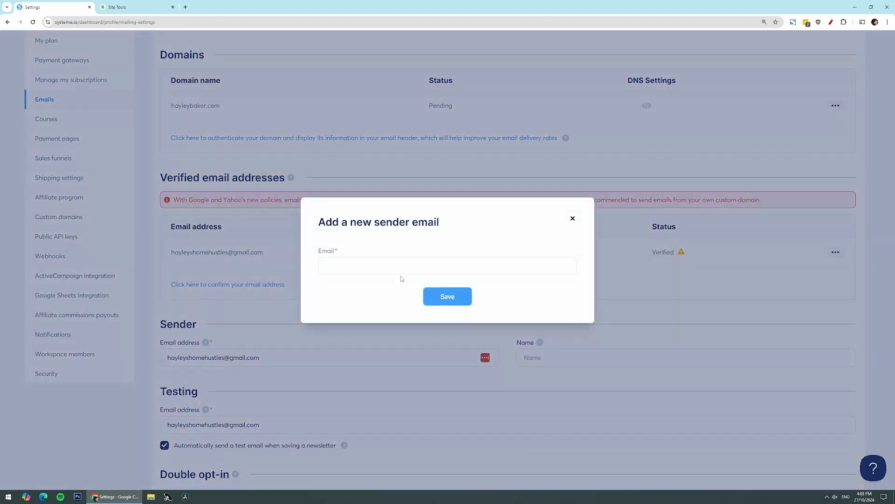
click(380, 264)
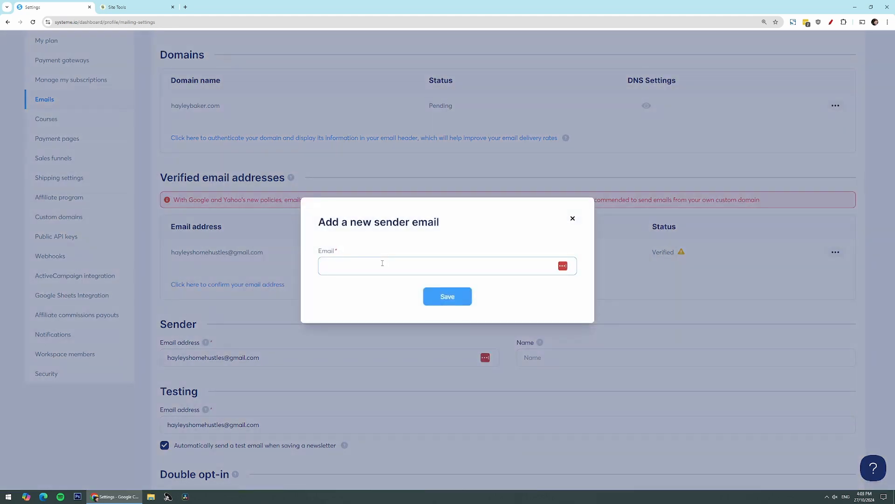
click(443, 301)
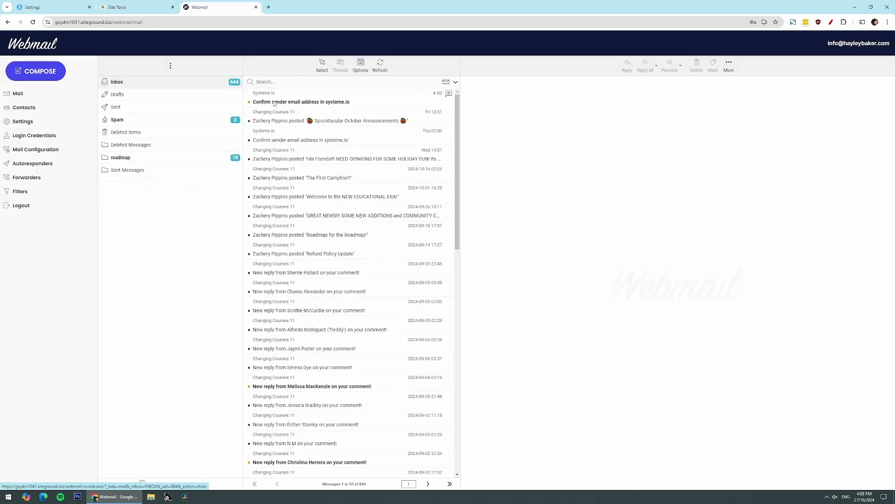
click(322, 92)
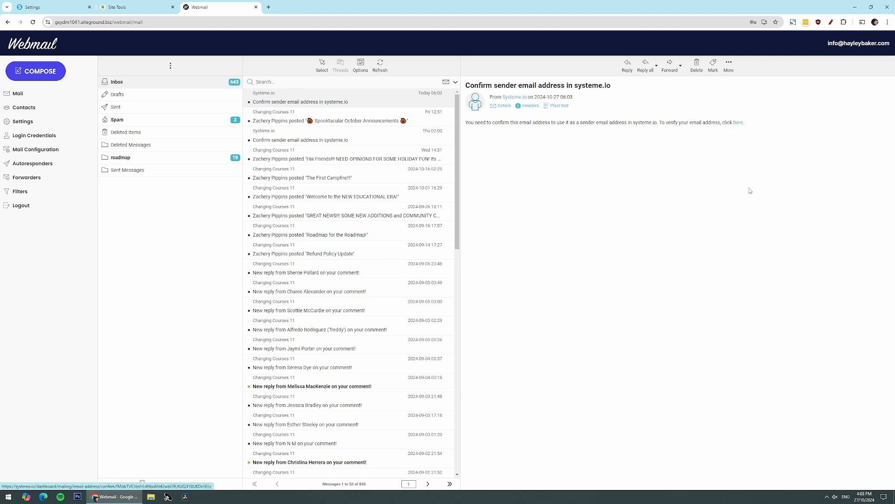
click(739, 123)
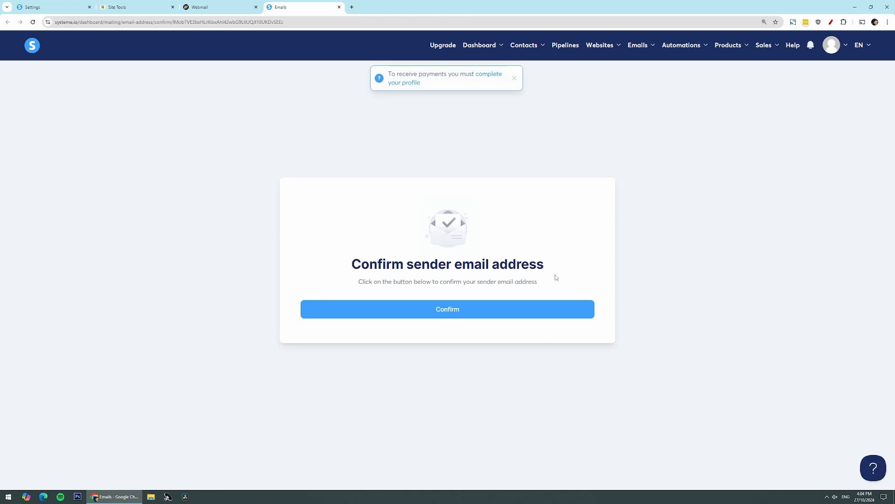
click(447, 310)
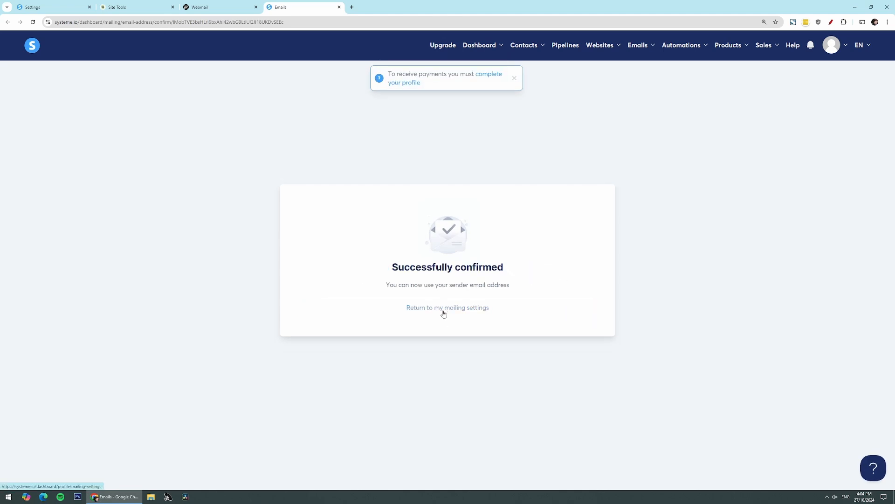
click(443, 309)
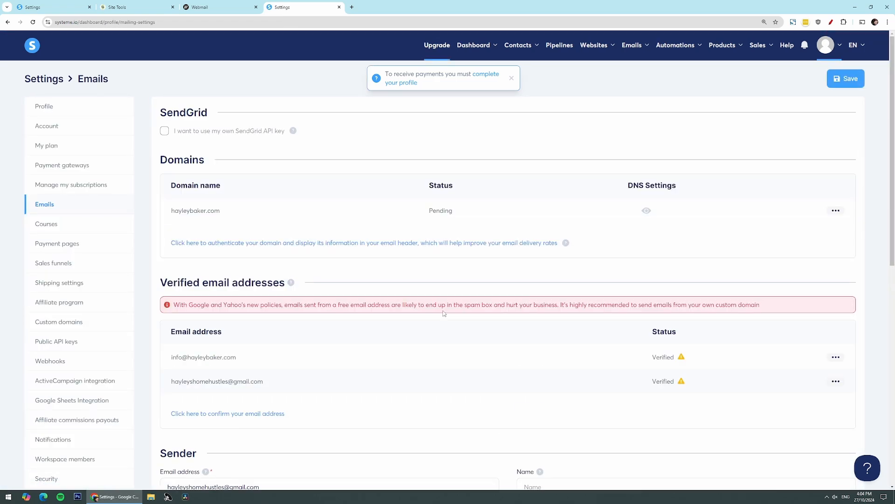
scroll(397, 339, down, 1)
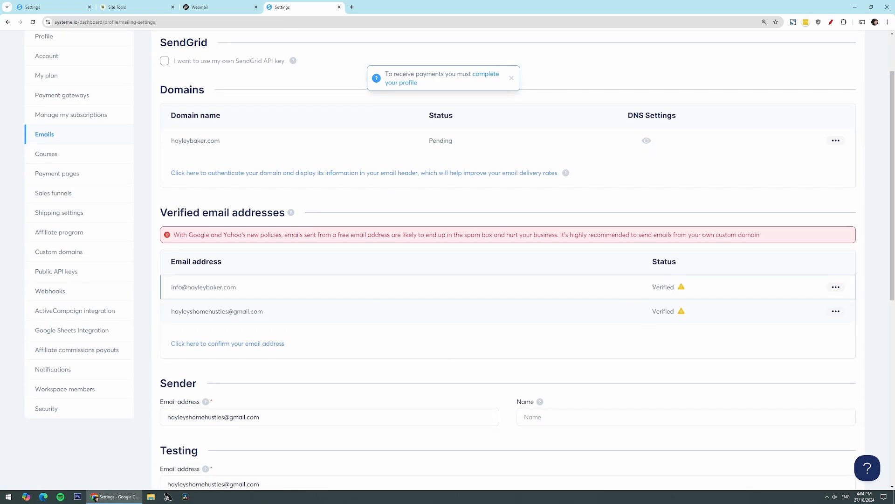
scroll(236, 280, down, 1)
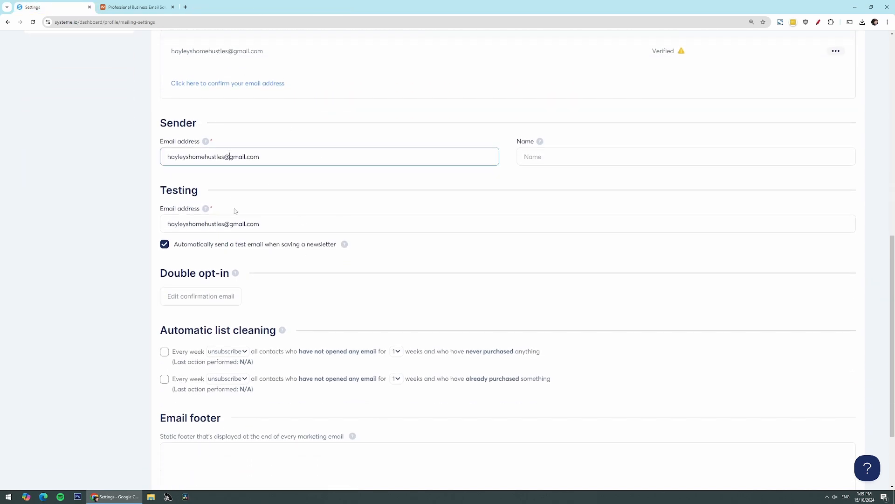
Step: Check the sender email address field in Emails settings, leaving it unchanged
click(234, 224)
click(280, 260)
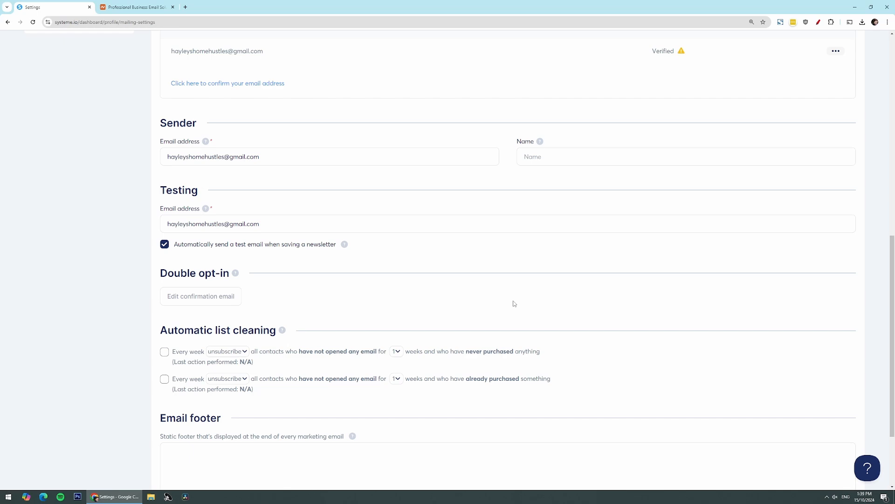
scroll(514, 304, down, 3)
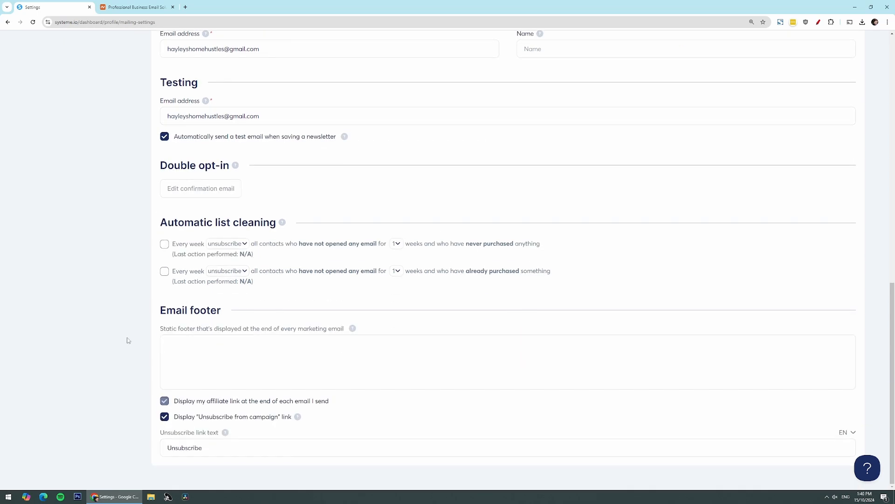
scroll(367, 224, up, 15)
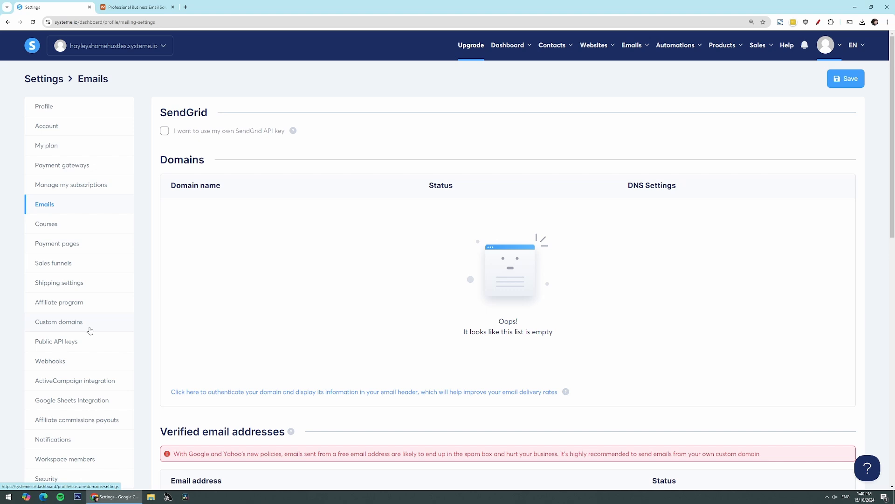
Step: Open Custom domains settings, glance at the Namecheap tab, and come back to systeme.io
click(90, 330)
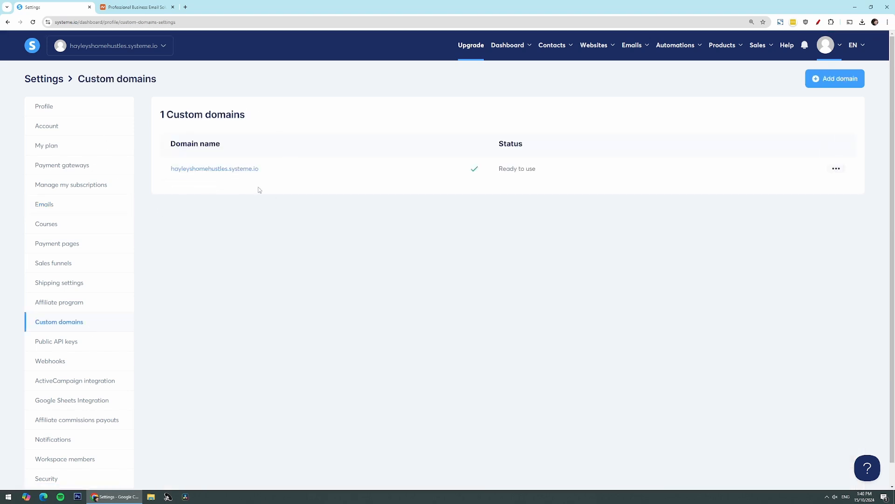
drag(257, 169, 228, 170)
click(166, 8)
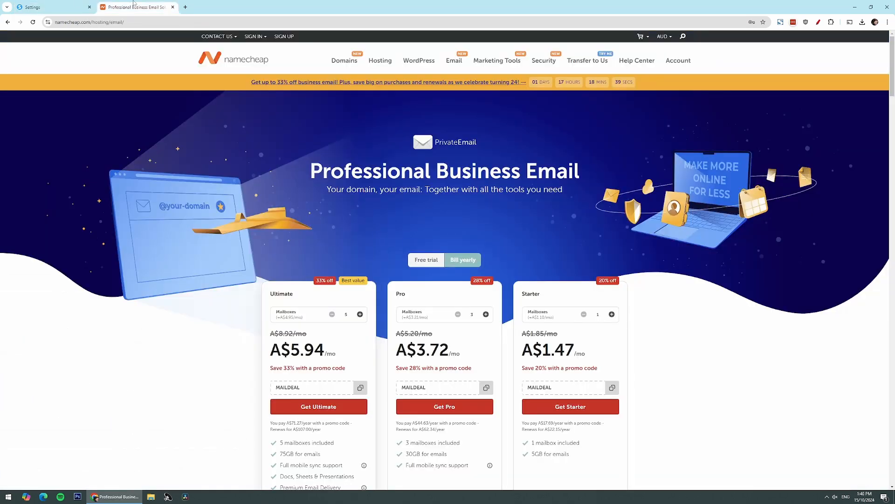
click(61, 7)
click(286, 209)
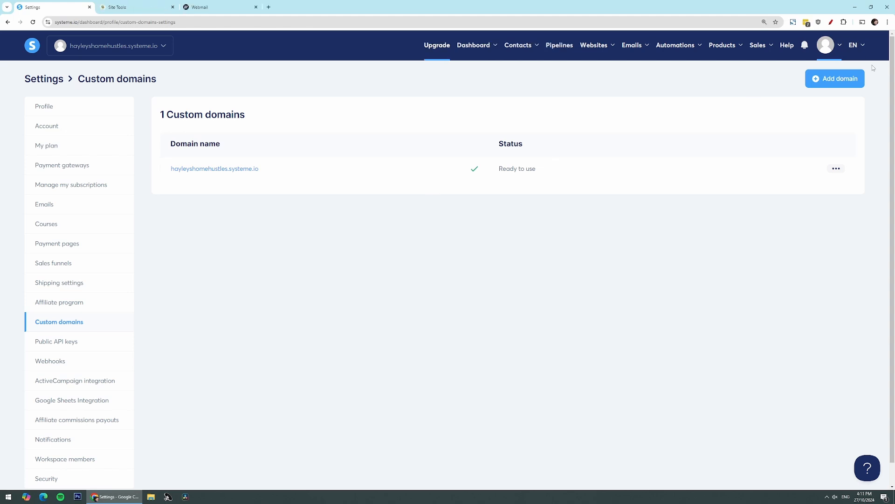
Step: Add info.hayleybaker.com as a custom domain and view its two CNAME records
click(857, 78)
click(378, 258)
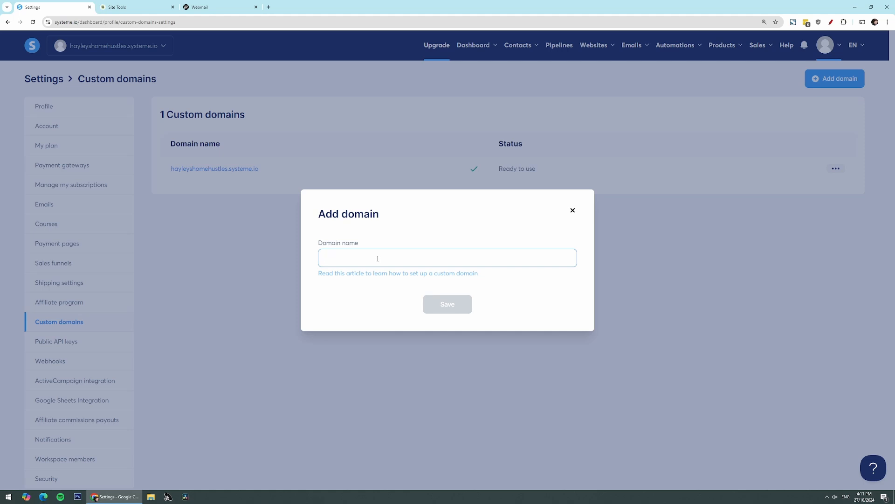
text(www)
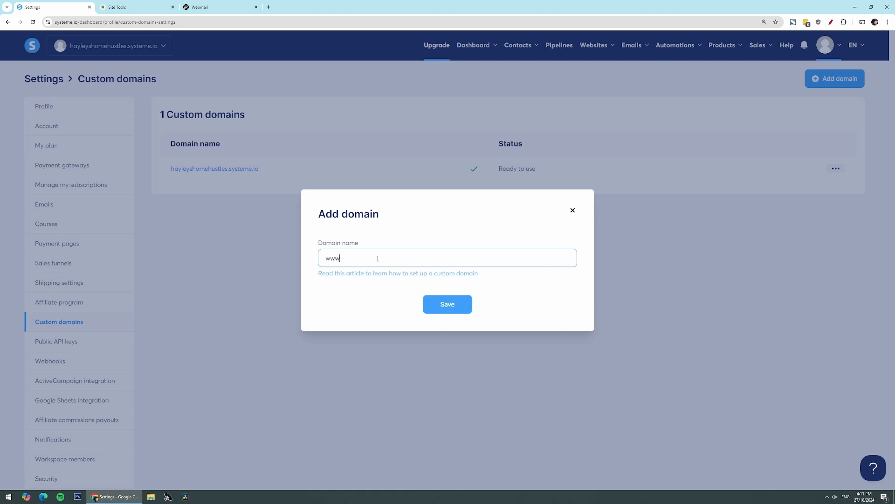
text(.hayleybaker.com)
drag(341, 258, 319, 254)
text(info)
click(441, 303)
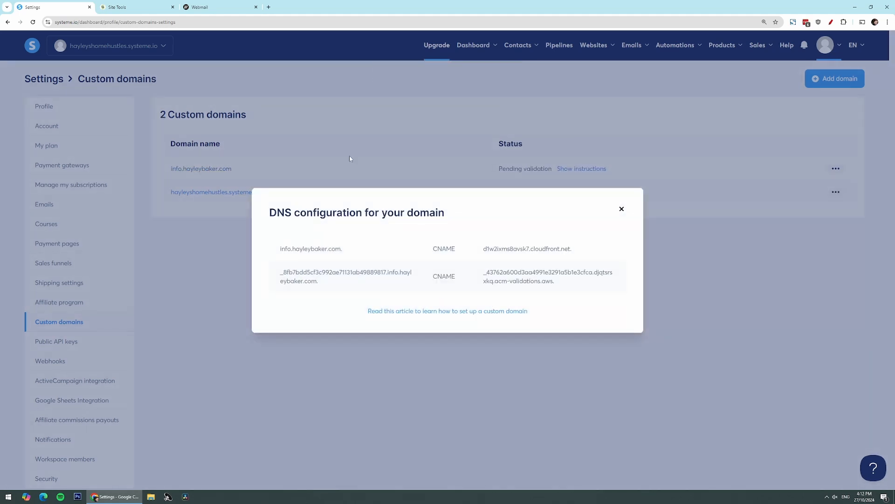
click(360, 243)
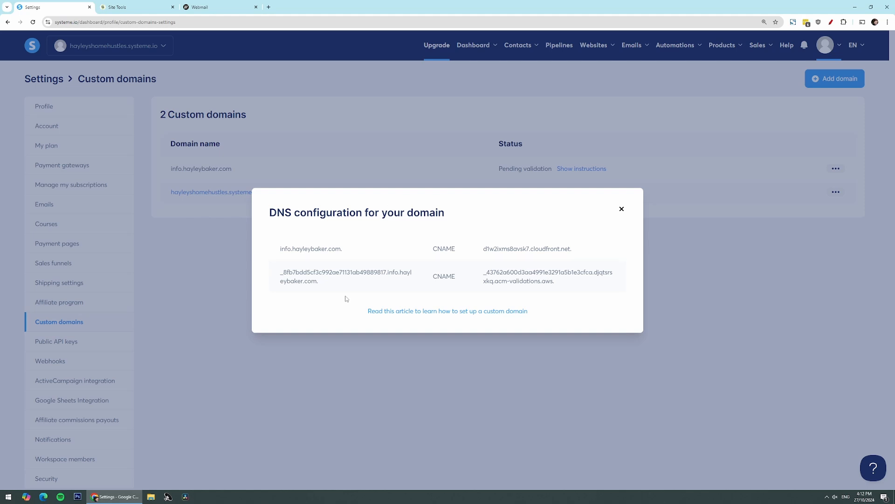
Step: Start a new CNAME record in the SiteGround DNS Zone Editor with the name 'info'
click(114, 9)
click(67, 7)
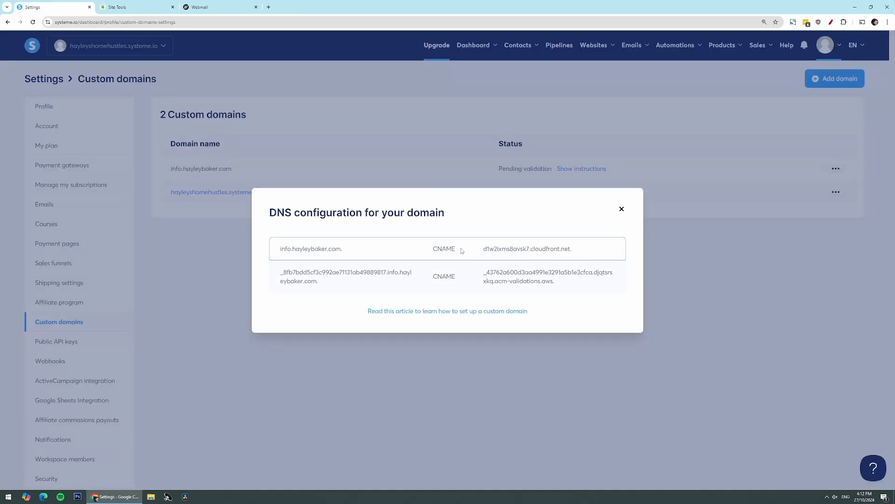
drag(457, 250, 433, 249)
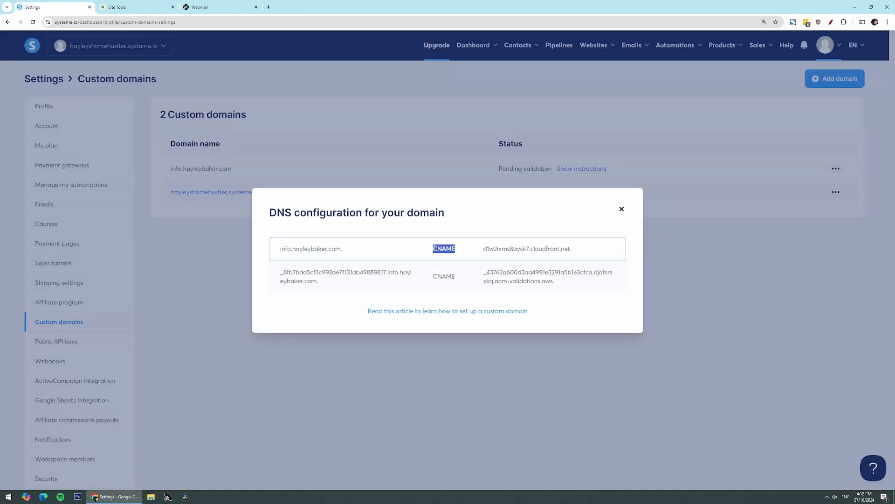
click(394, 250)
click(147, 6)
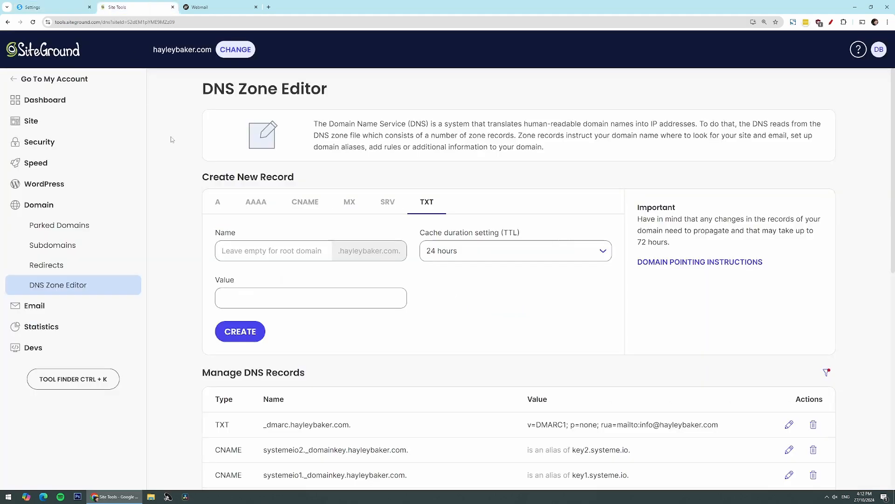
click(307, 205)
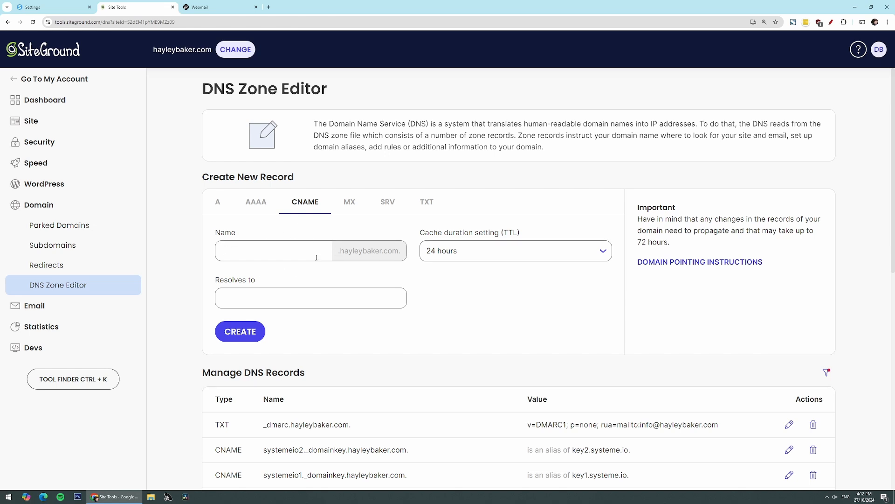
click(55, 5)
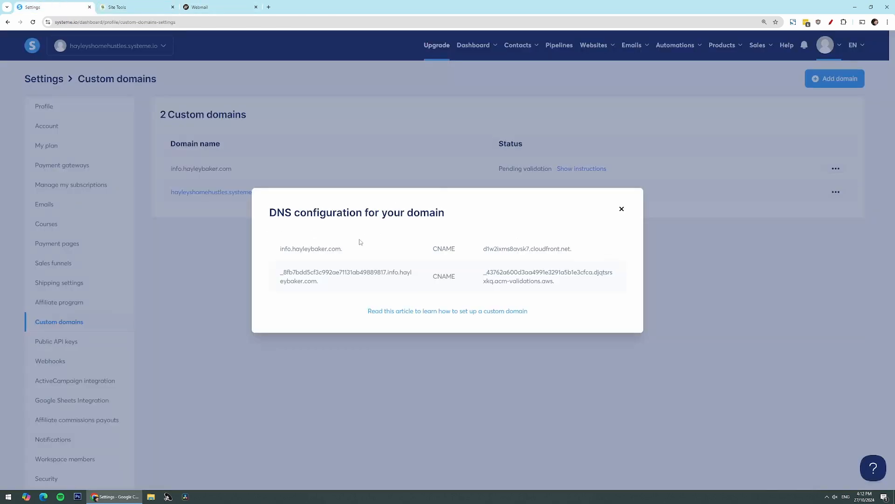
click(122, 9)
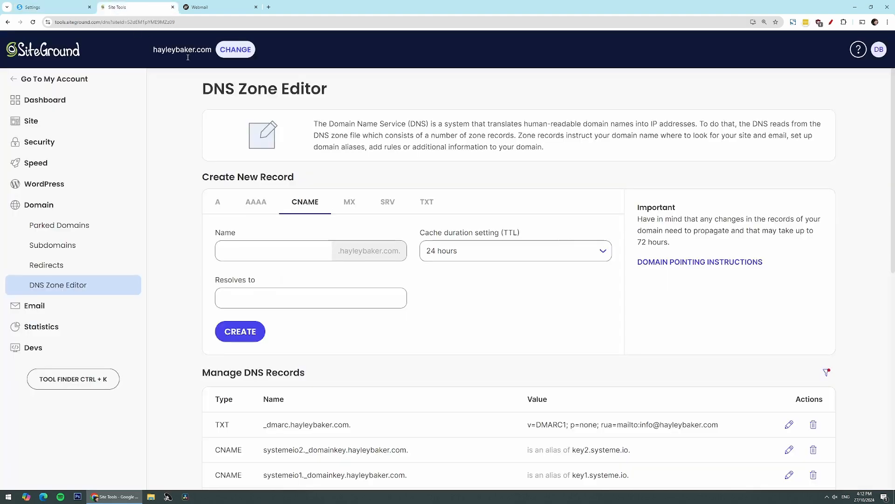
text(info)
Step: Point it to d1w2ixms8avsk7.cloudfront.net, copied from systeme.io, and create the record
click(52, 7)
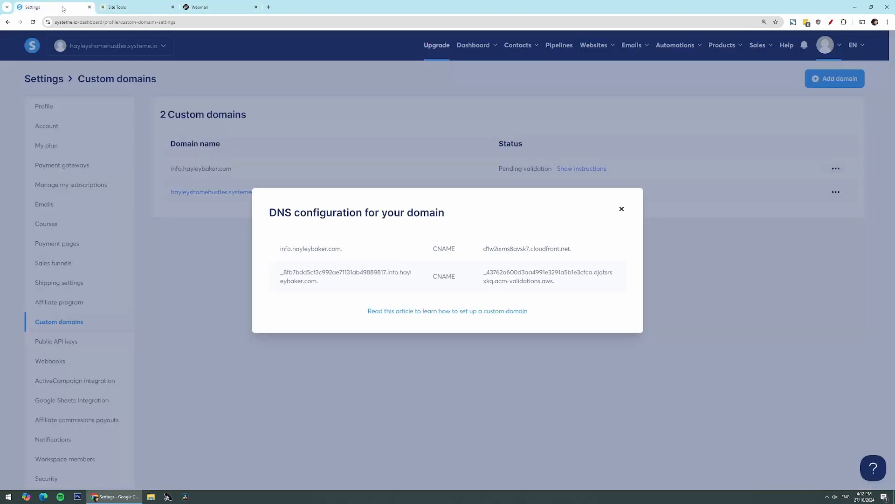
drag(572, 249, 480, 250)
right_click(493, 248)
click(508, 252)
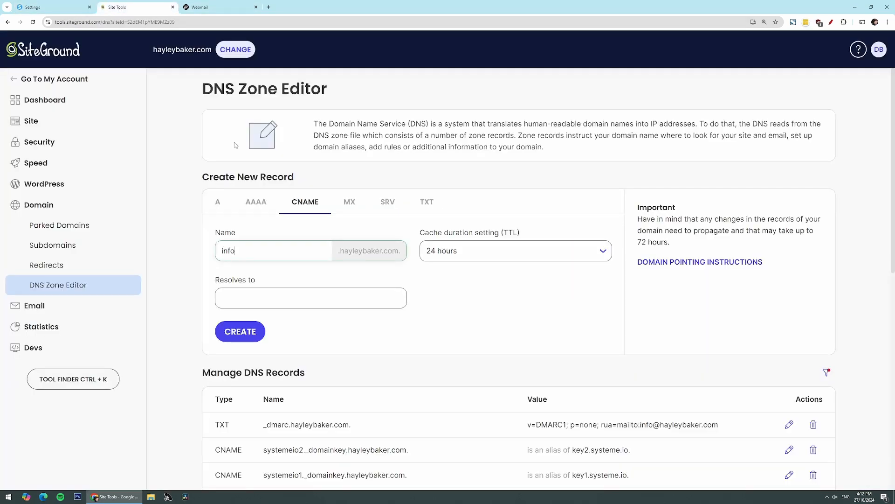
click(117, 8)
click(247, 296)
key(ctrl+v)
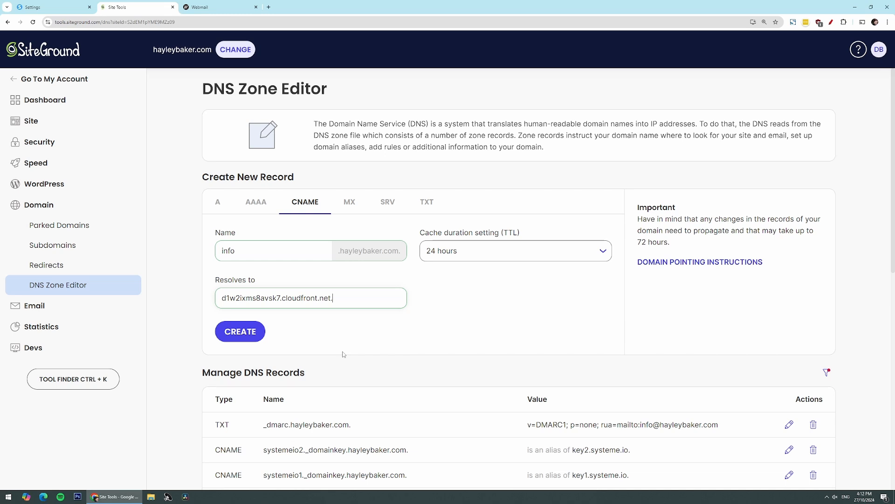
click(239, 331)
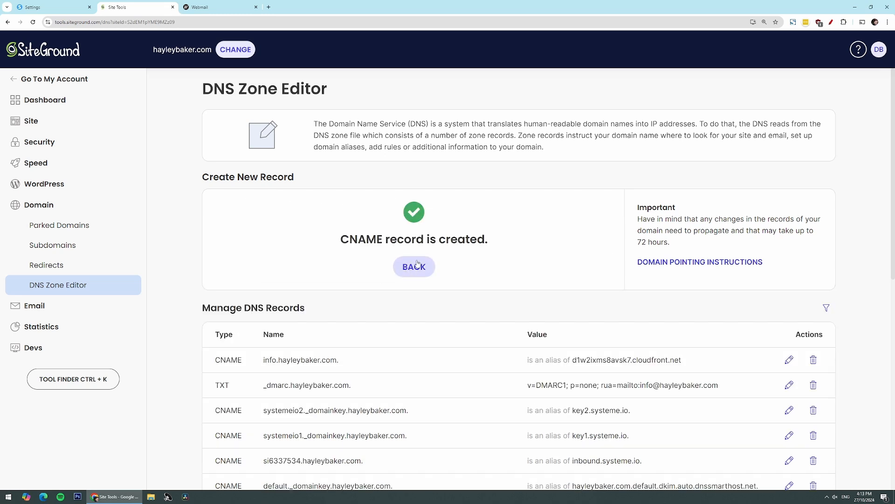
Step: Paste the _8fb7bdd5cf3c992ae71131ab49889817 validation host from systeme.io as a new CNAME record's name
click(414, 266)
click(51, 7)
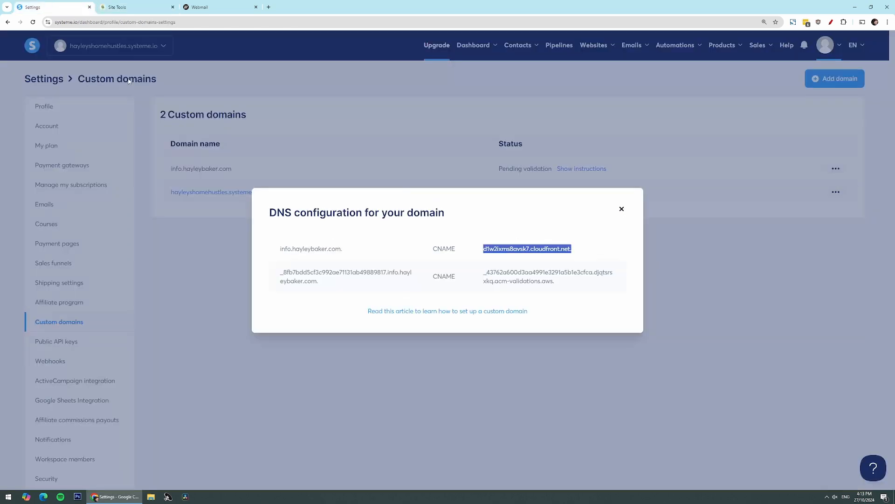
drag(464, 278, 434, 275)
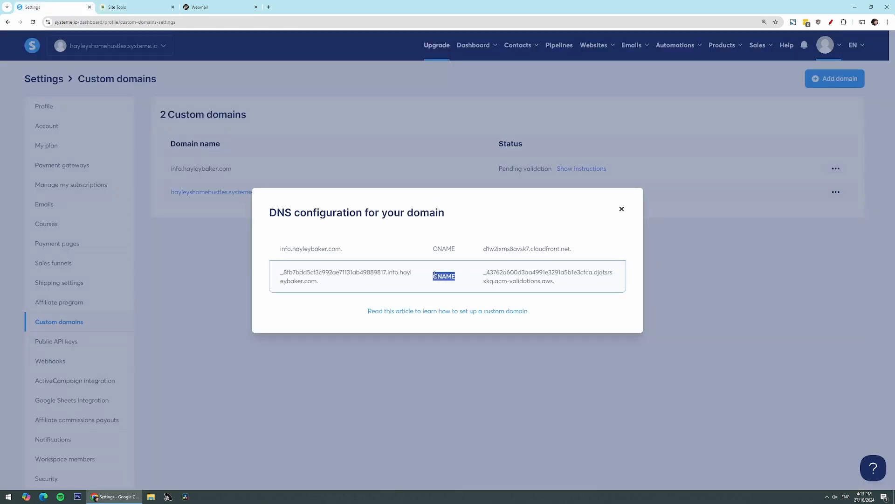
click(425, 280)
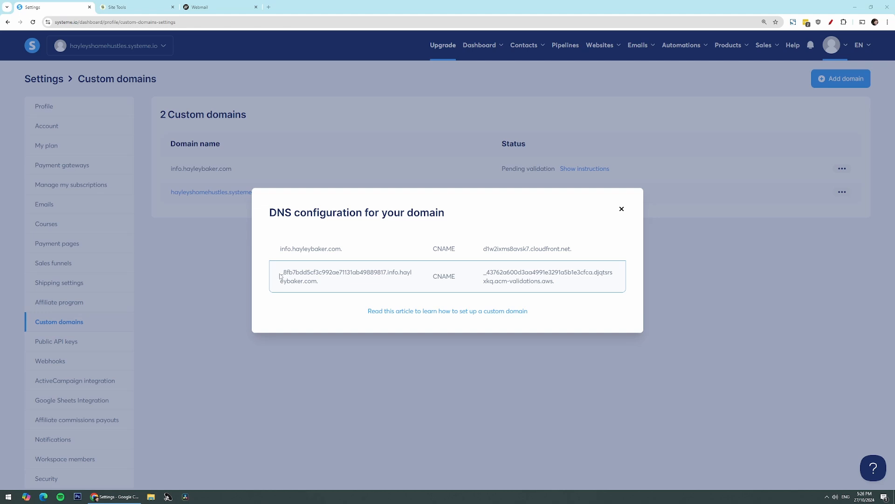
drag(281, 275, 399, 273)
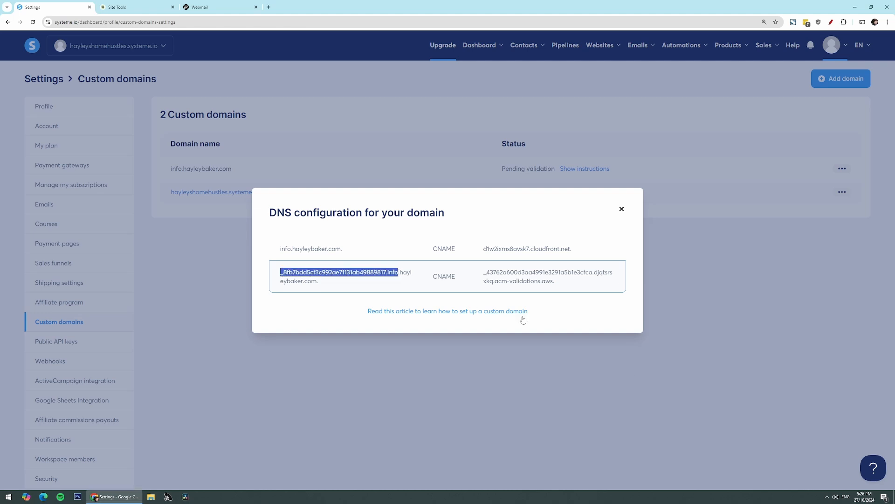
right_click(359, 273)
click(372, 285)
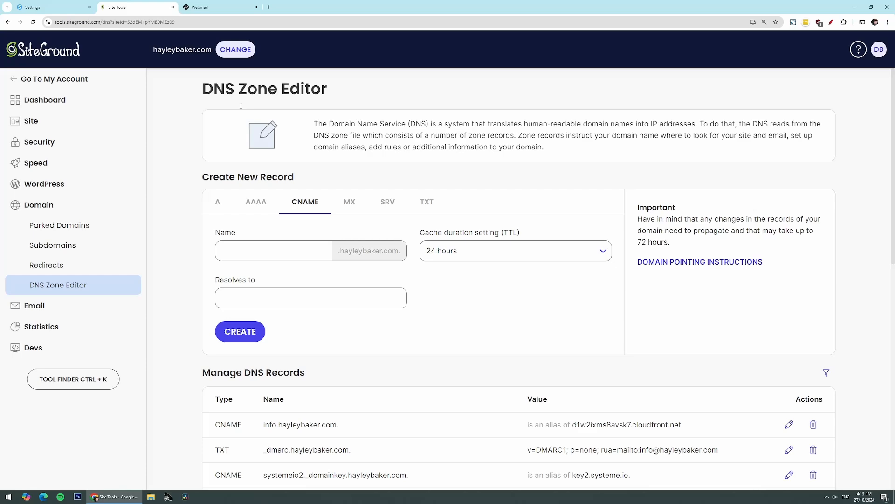
click(273, 252)
key(ctrl+v)
Step: Paste the acm-validations value as its target, create the record, and return to systeme.io
key(ctrl+shift+Tab)
drag(483, 272, 565, 284)
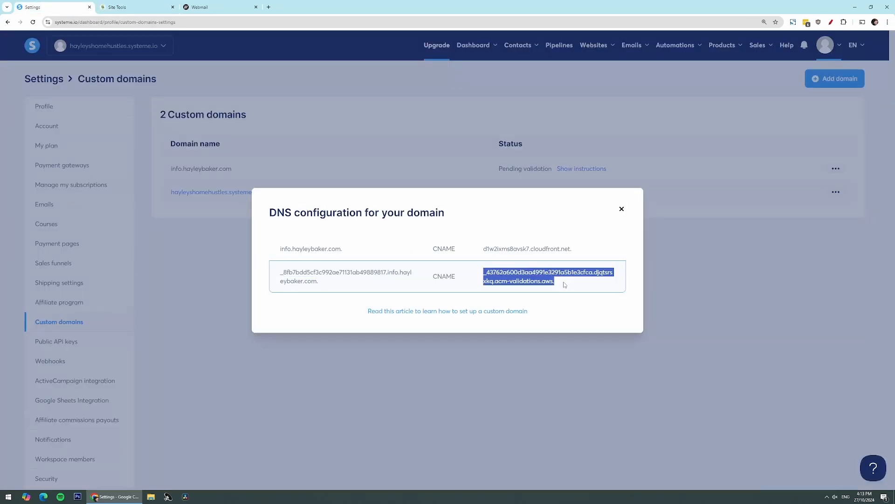
right_click(543, 271)
click(555, 280)
key(ctrl+Tab)
click(296, 298)
key(ctrl+v)
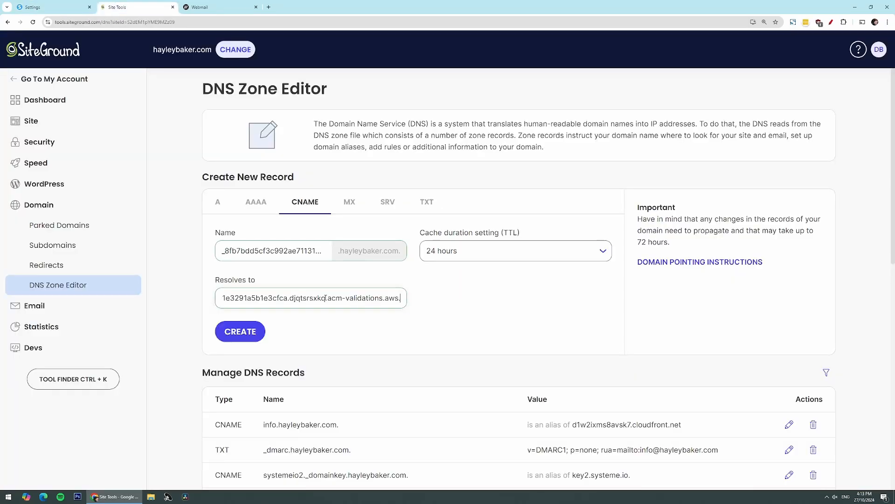
click(240, 331)
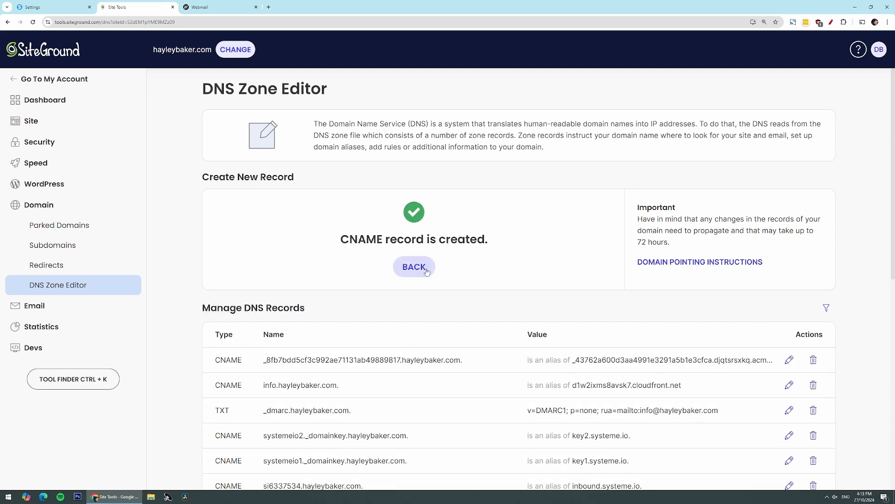
click(426, 271)
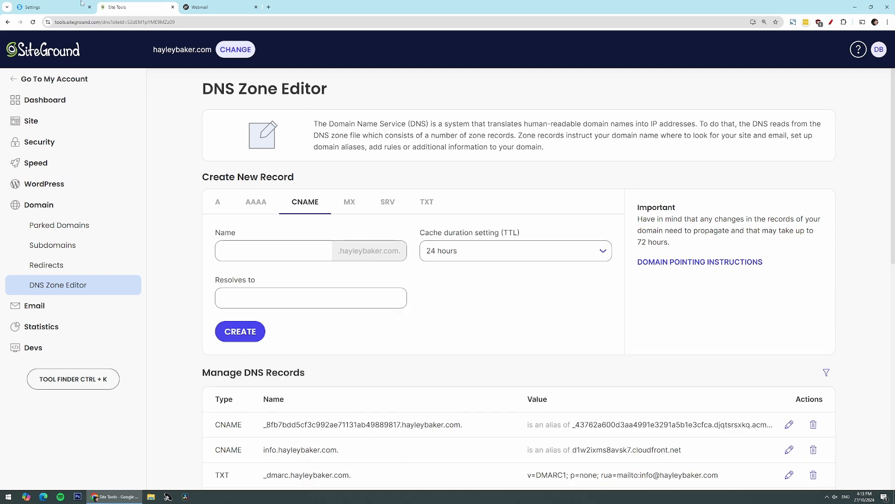
click(54, 7)
Step: Make the now Ready to use info.hayleybaker.com the default custom domain
click(622, 210)
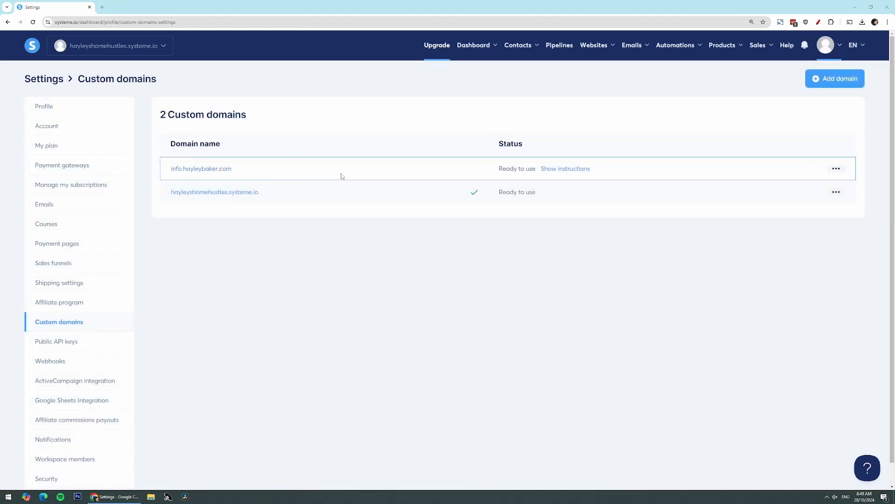
drag(538, 169, 499, 169)
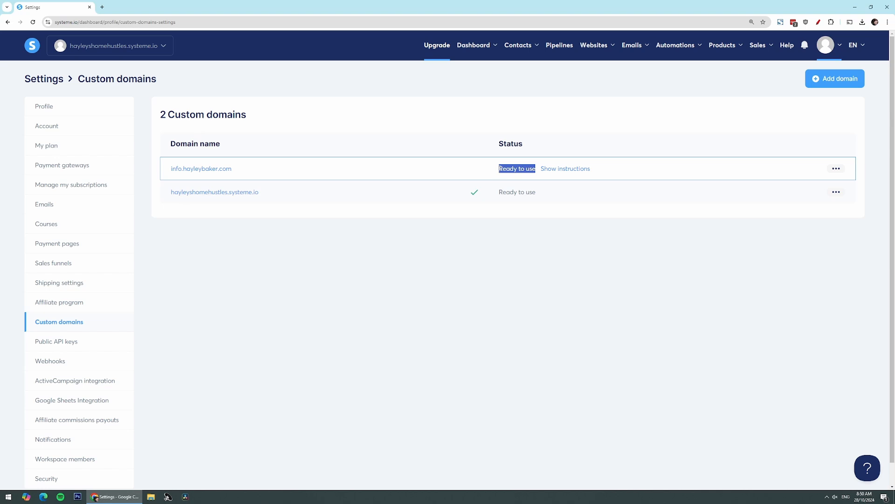
click(770, 237)
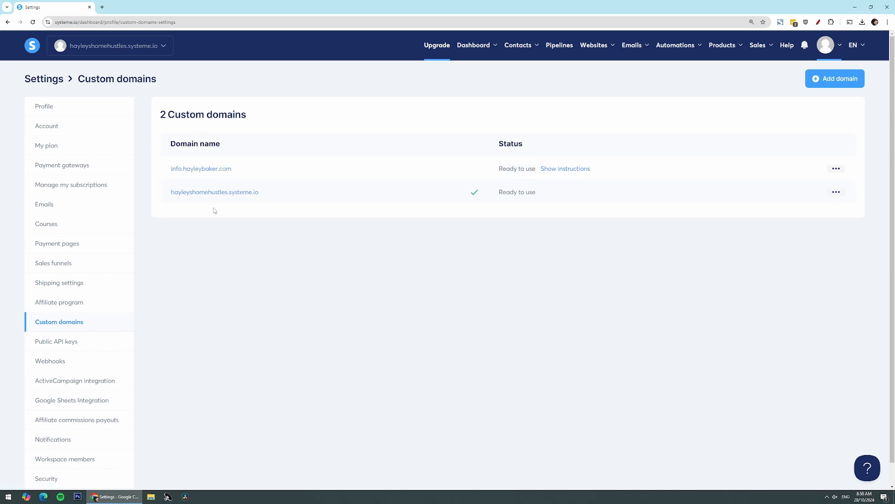
click(837, 168)
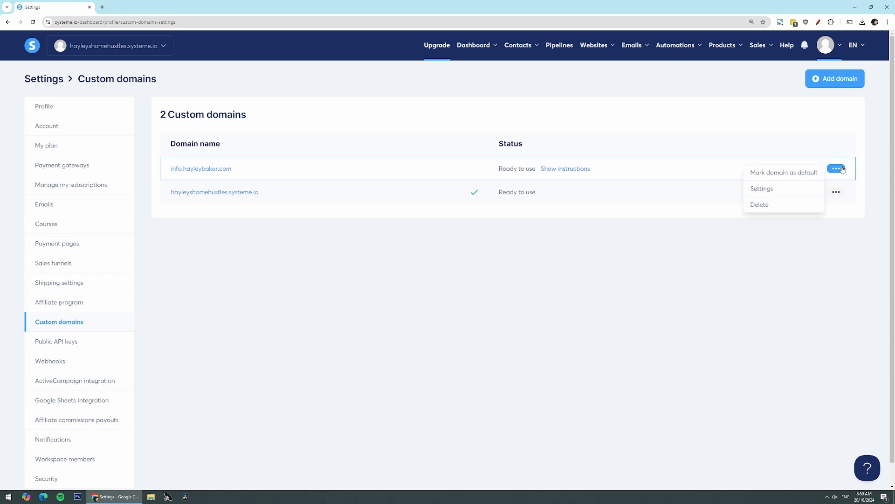
click(791, 173)
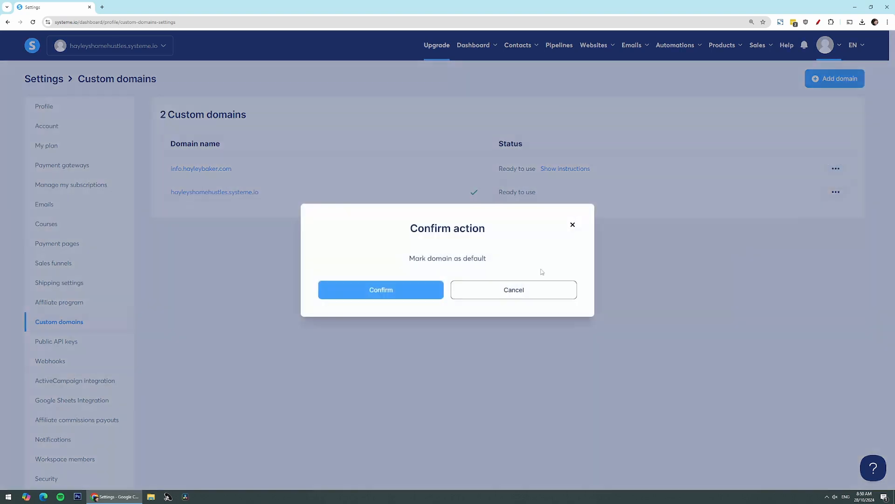
click(394, 292)
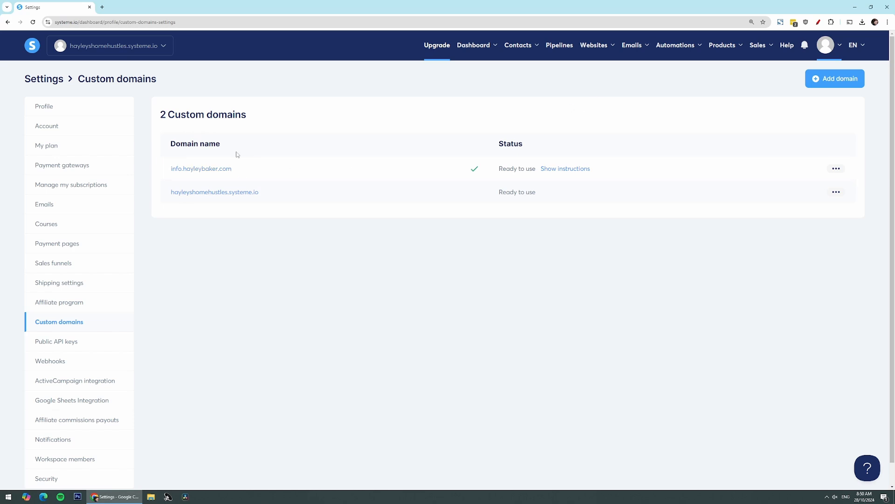
Step: Set the Copper Luxe funnel's domain to info.hayleybaker.com and save
mouse_move(599, 47)
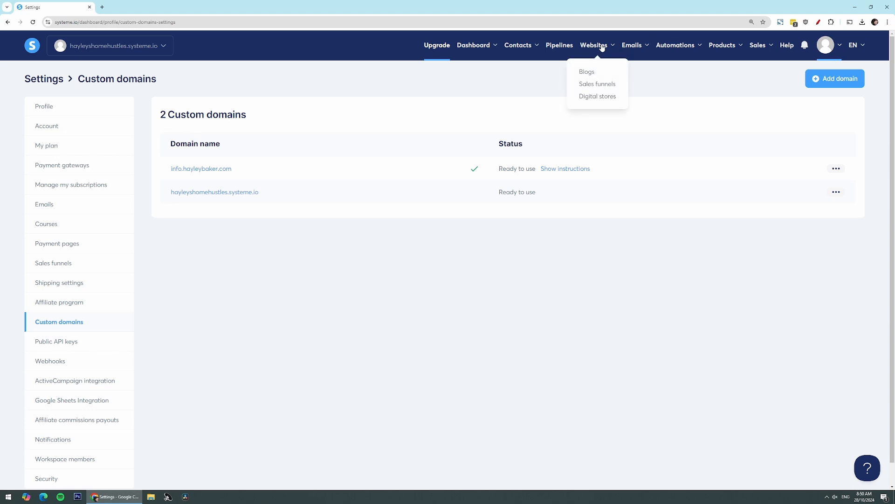
click(592, 85)
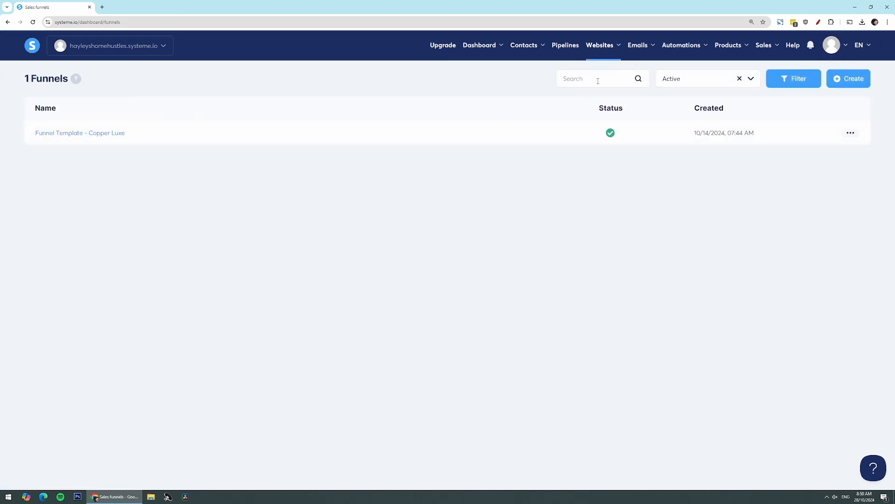
click(55, 134)
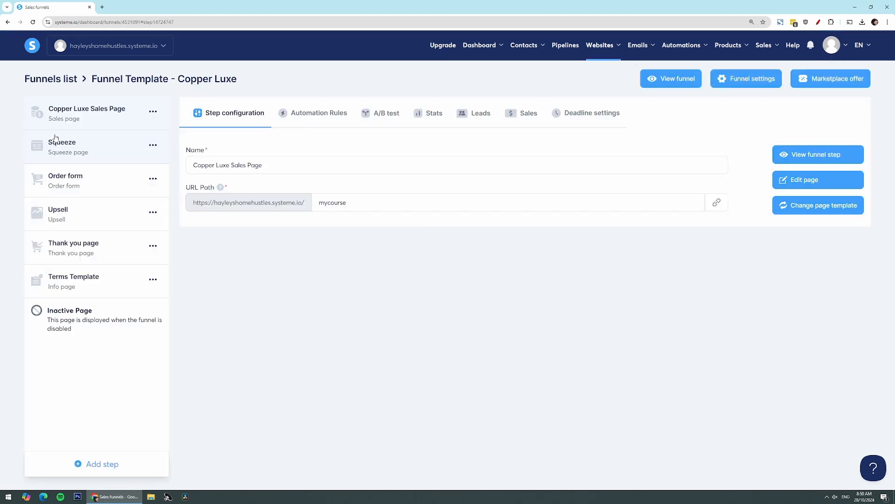
click(745, 83)
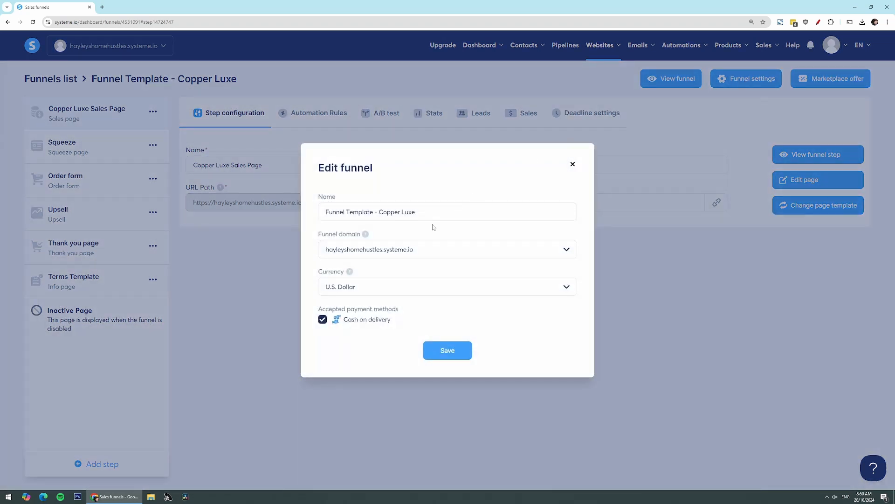
click(567, 251)
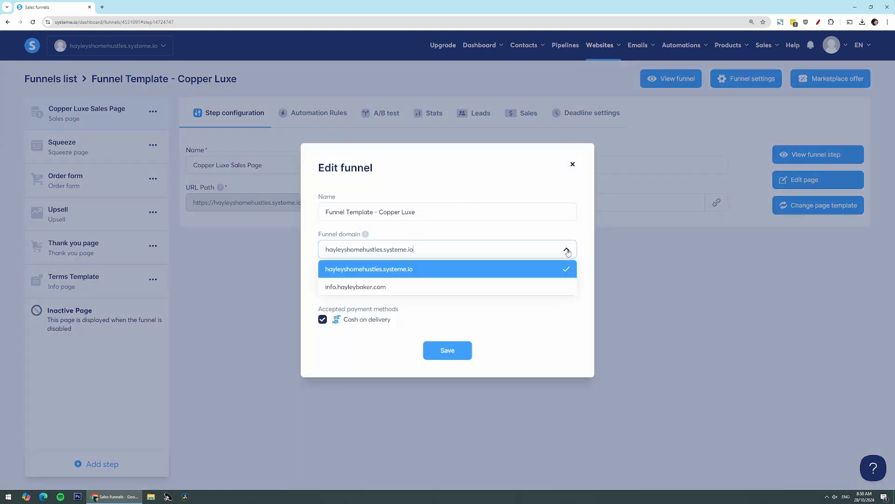
click(552, 285)
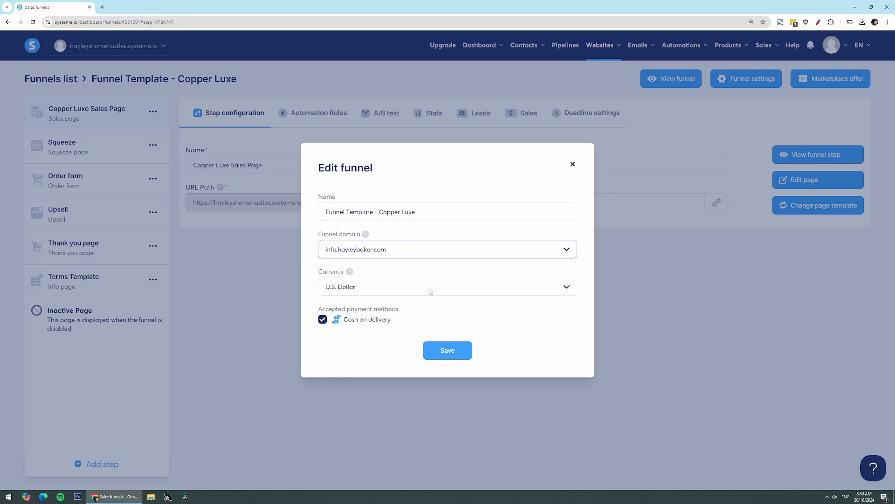
click(444, 352)
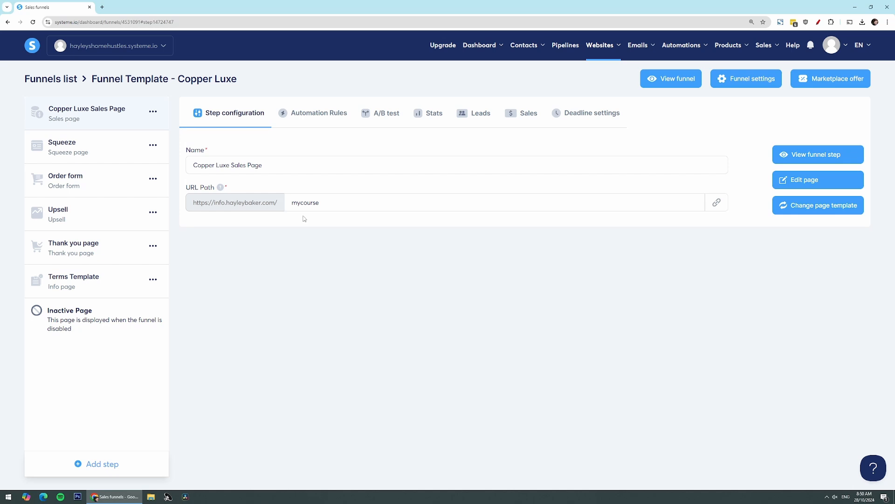
Step: Remove the 'mycourse' URL path from the sales page and view it live in a new tab
click(716, 204)
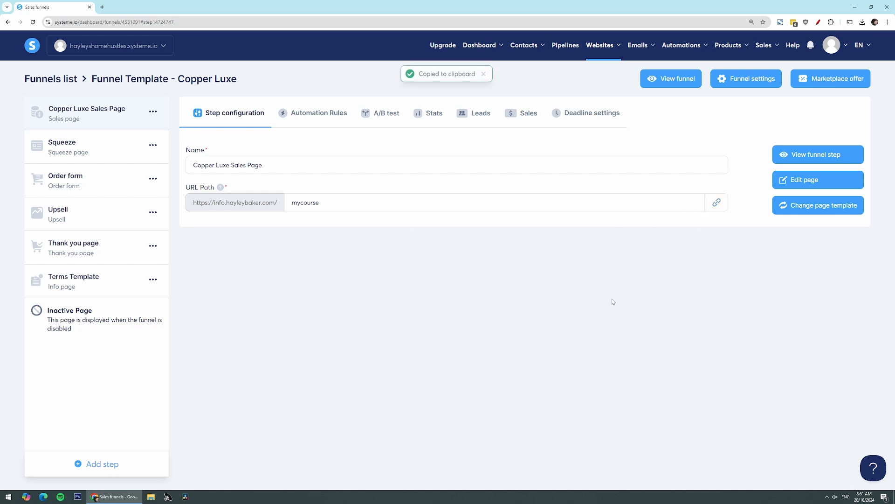
drag(320, 203, 289, 201)
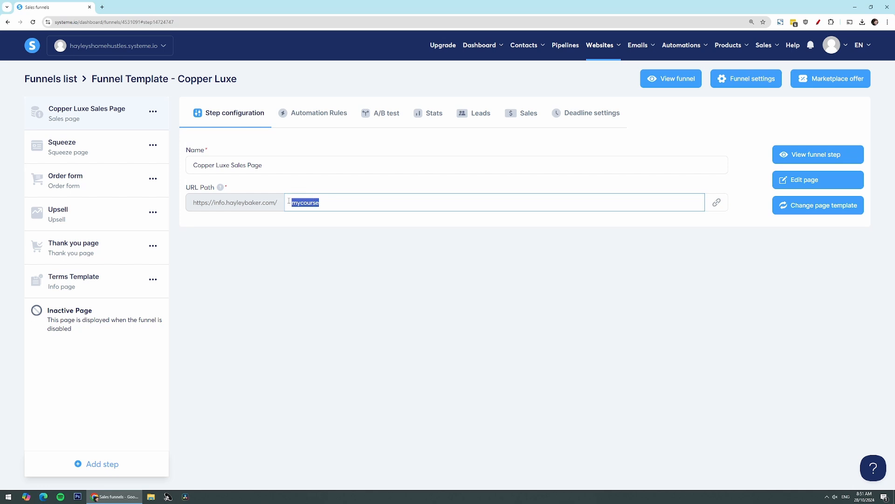
key(BackSpace)
click(279, 212)
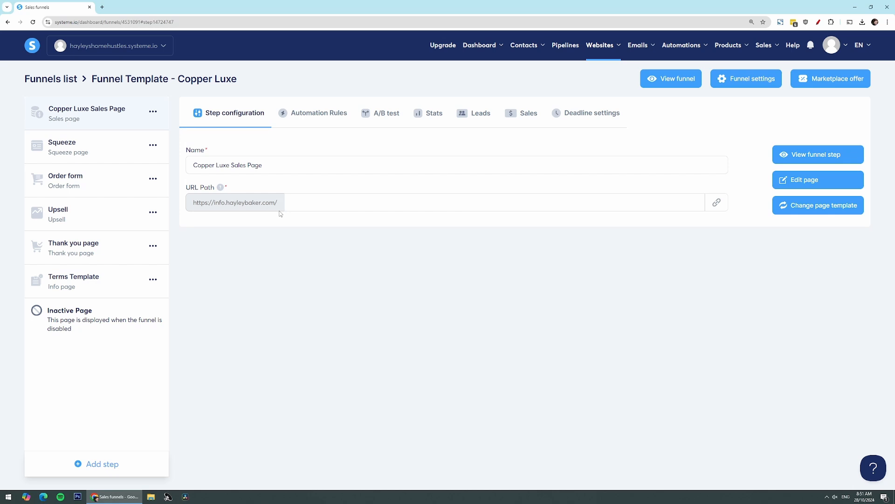
click(854, 156)
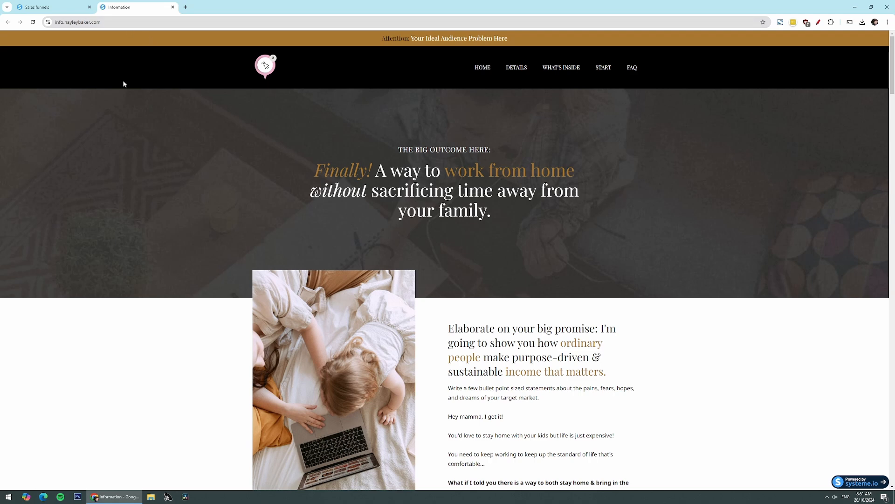
click(110, 22)
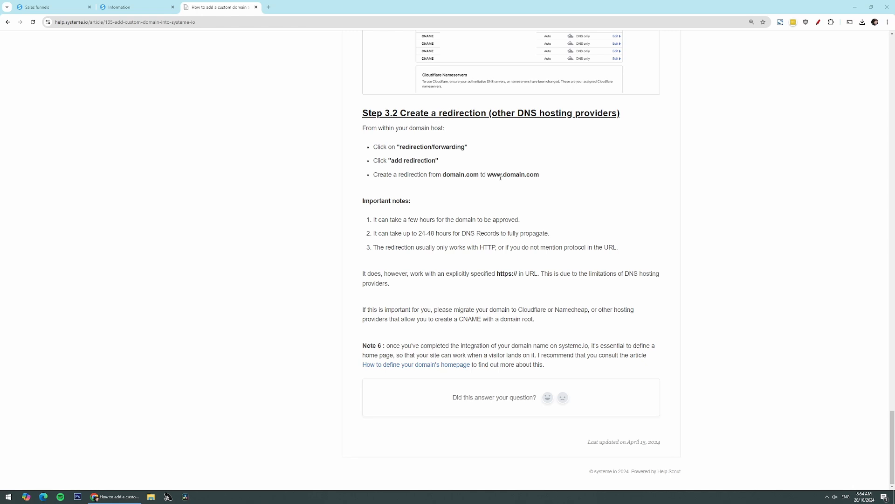
drag(503, 176, 487, 176)
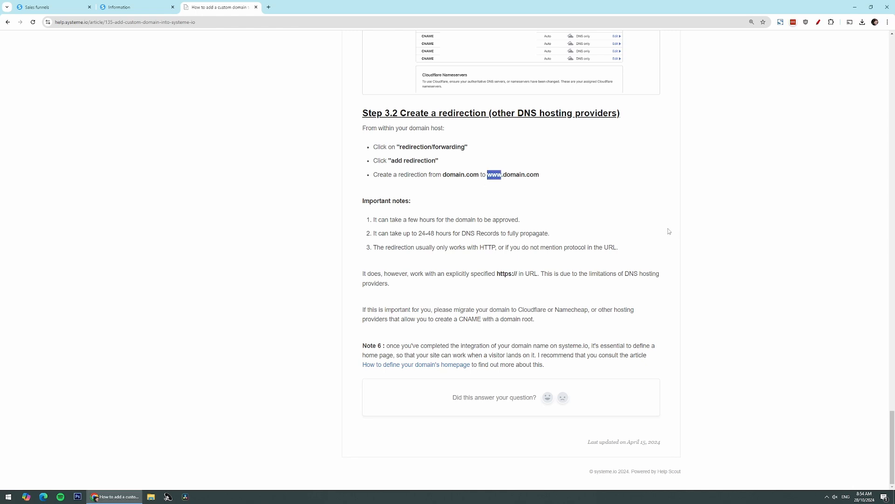
drag(558, 180, 502, 176)
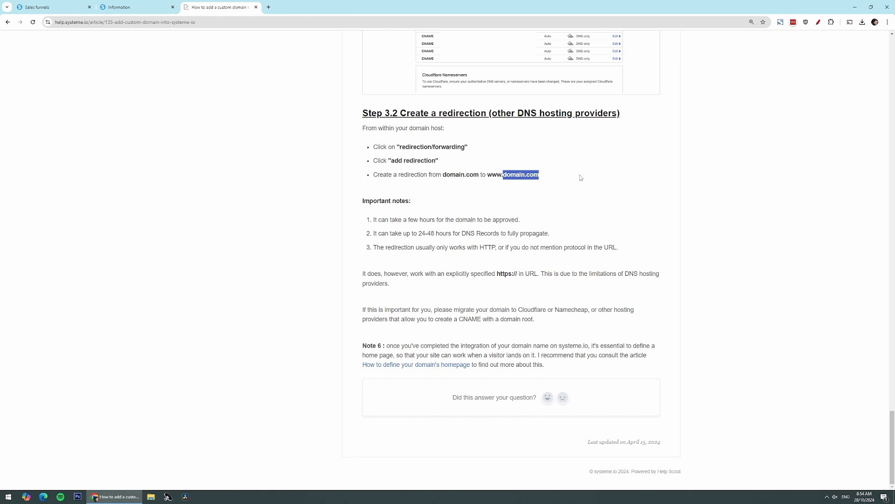
click(581, 177)
Step: Zoom the help article to 175% and review its domain.com redirection and forwarding notes
key(ctrl+plus)
key(ctrl+plus)
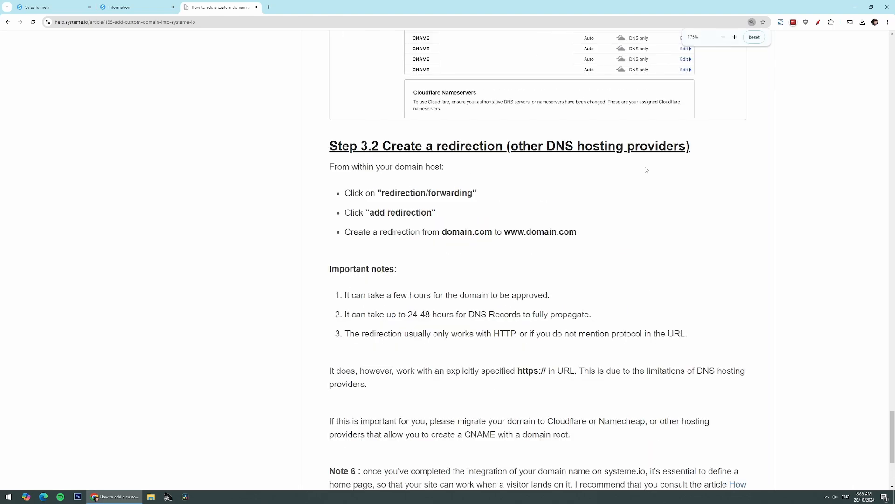
scroll(645, 170, down, 2)
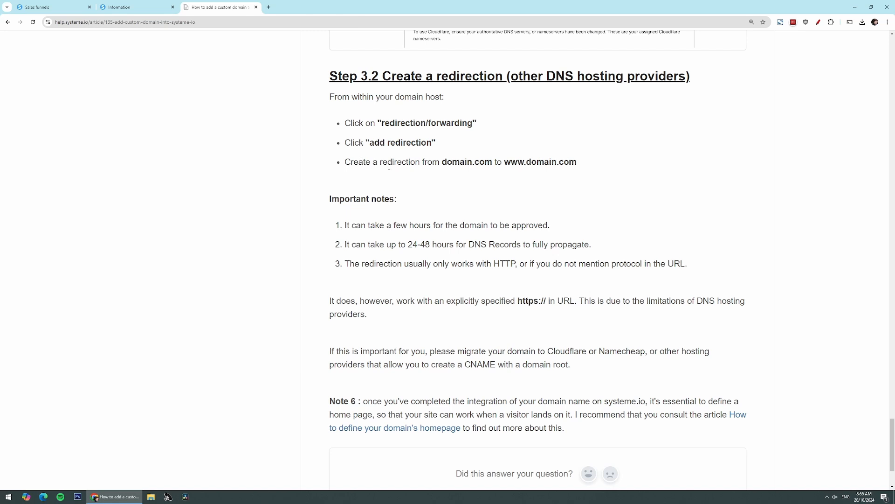
drag(441, 162, 526, 162)
click(538, 167)
drag(478, 124, 382, 120)
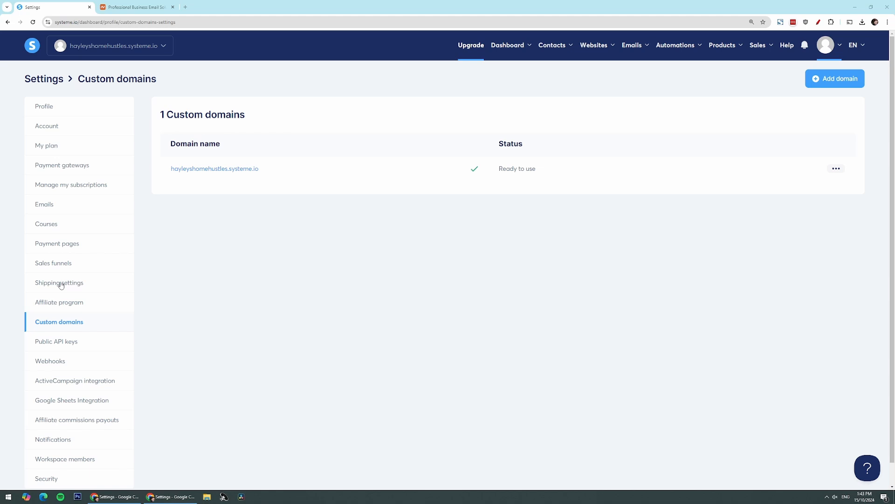
scroll(60, 326, down, 1)
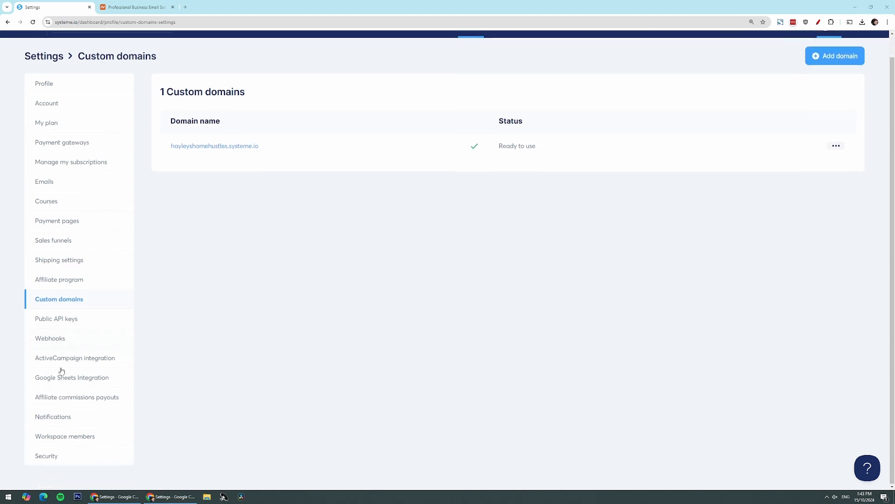
scroll(59, 393, up, 1)
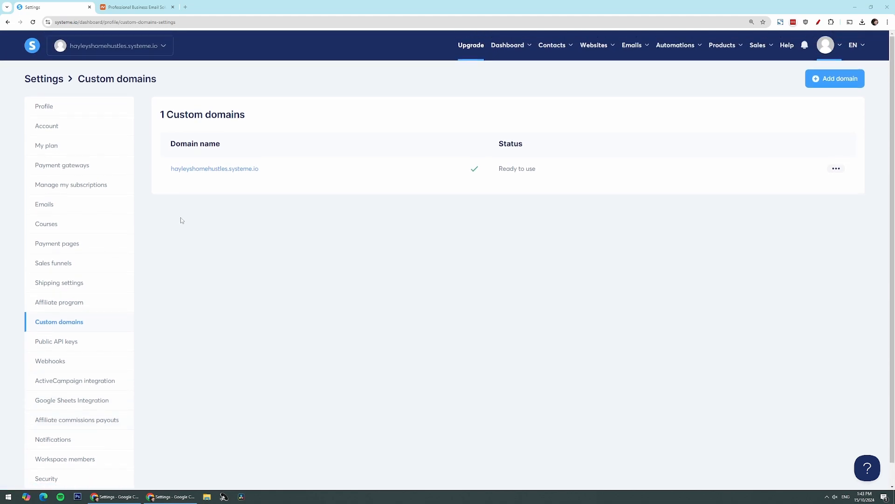